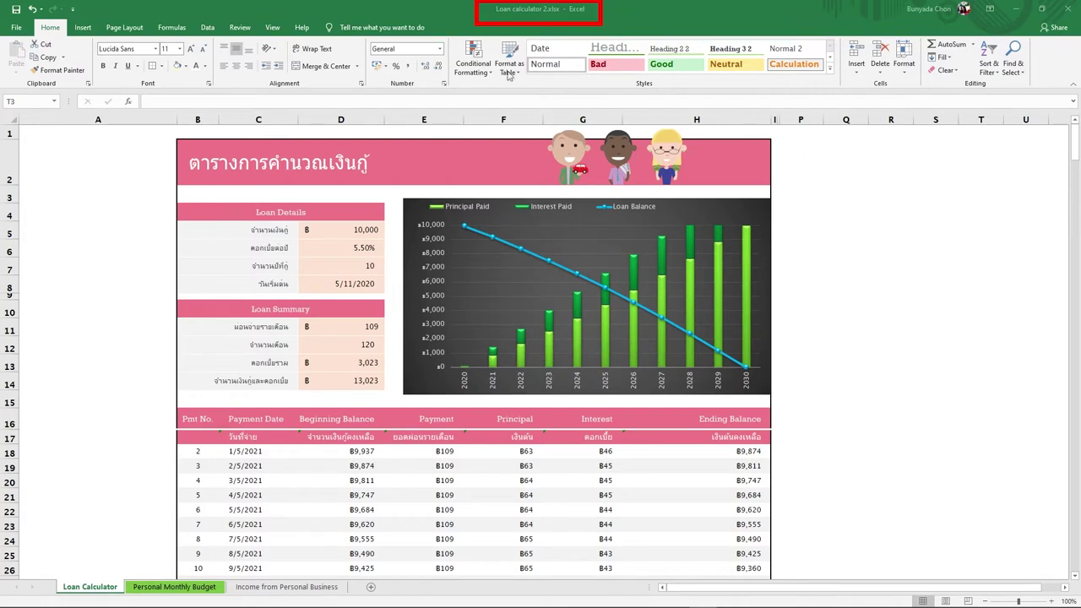
# Step: Bring the Excel window with Loan calculator 2.xlsx on its Loan Calculator sheet into focus
pyautogui.click(488, 17)
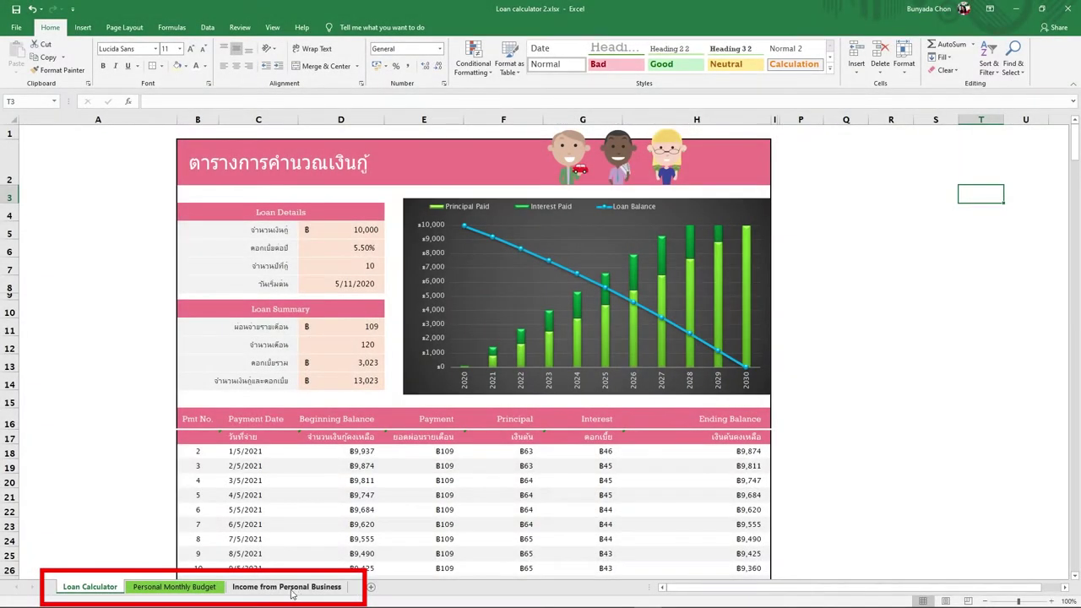
# Step: Go through the Personal Monthly Budget sheet to the Income from Personal Business sheet
pyautogui.click(179, 593)
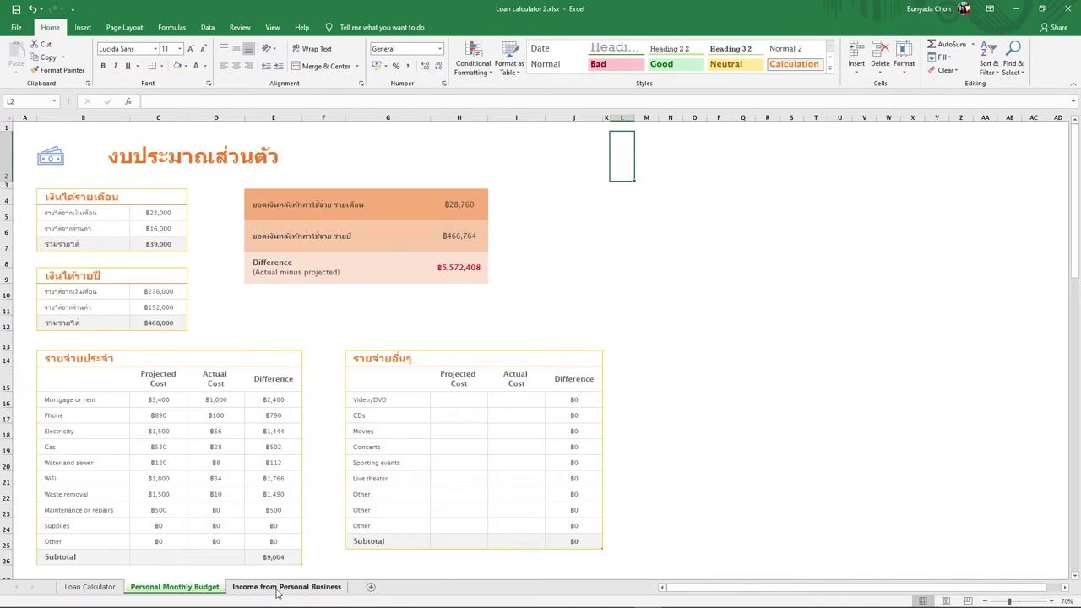
pyautogui.click(277, 589)
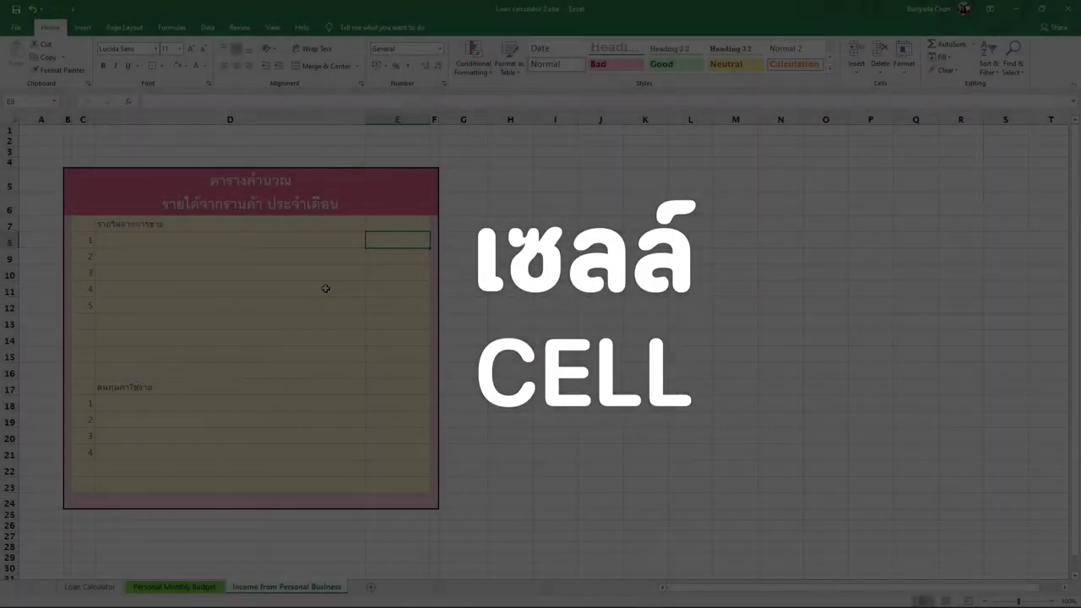
# Step: Select single cells on the income sheet: one in the table, H12, then E8, E10 and E9
pyautogui.click(326, 287)
pyautogui.click(523, 308)
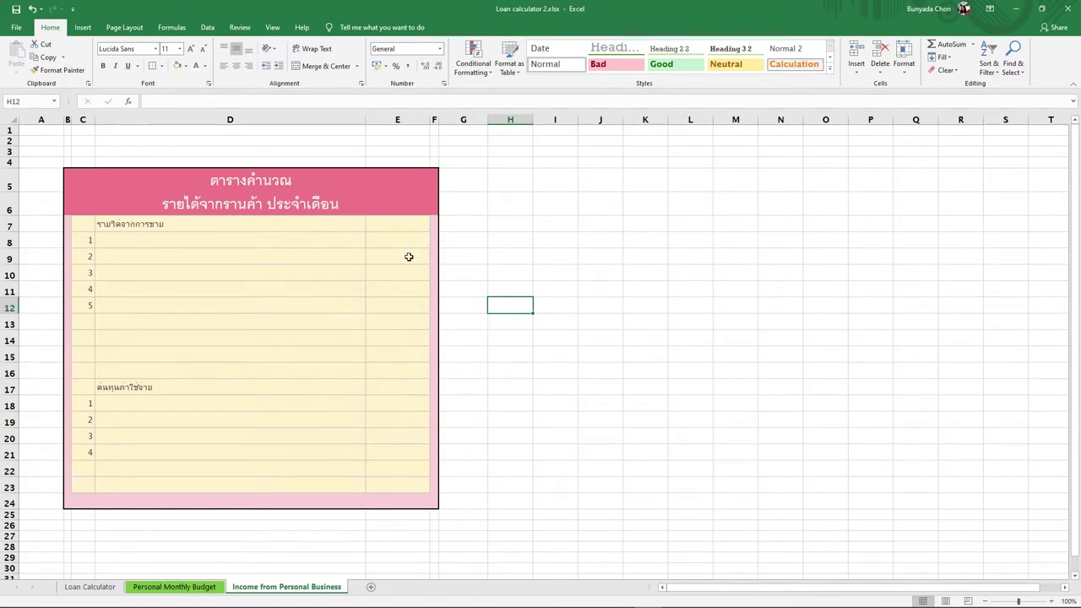
pyautogui.click(381, 240)
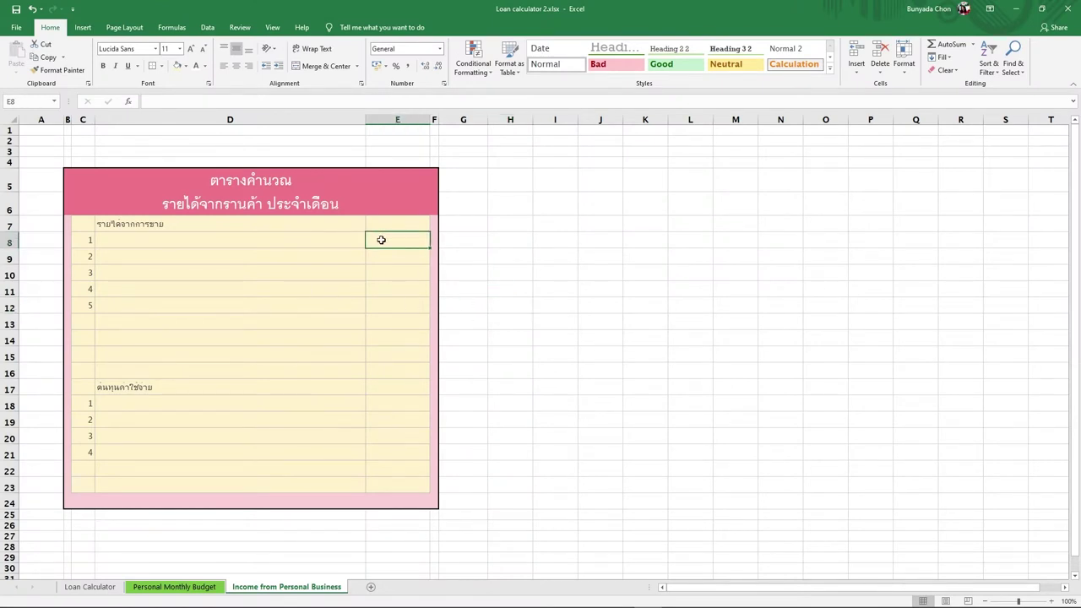
pyautogui.click(385, 273)
pyautogui.click(387, 255)
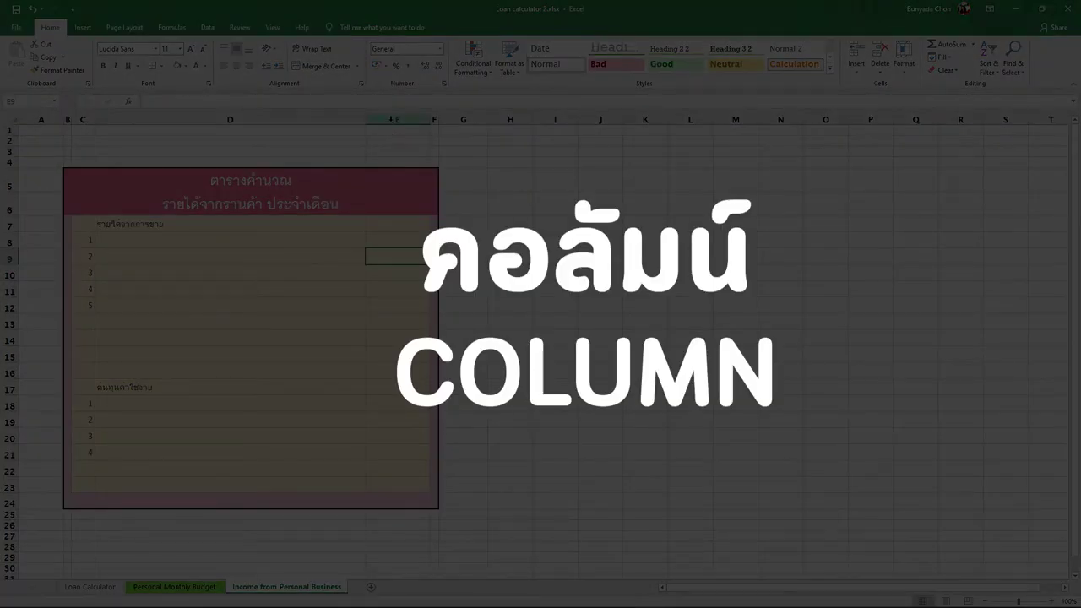
# Step: Select all of column E, then row 9, and return to the Personal Monthly Budget sheet
pyautogui.click(391, 119)
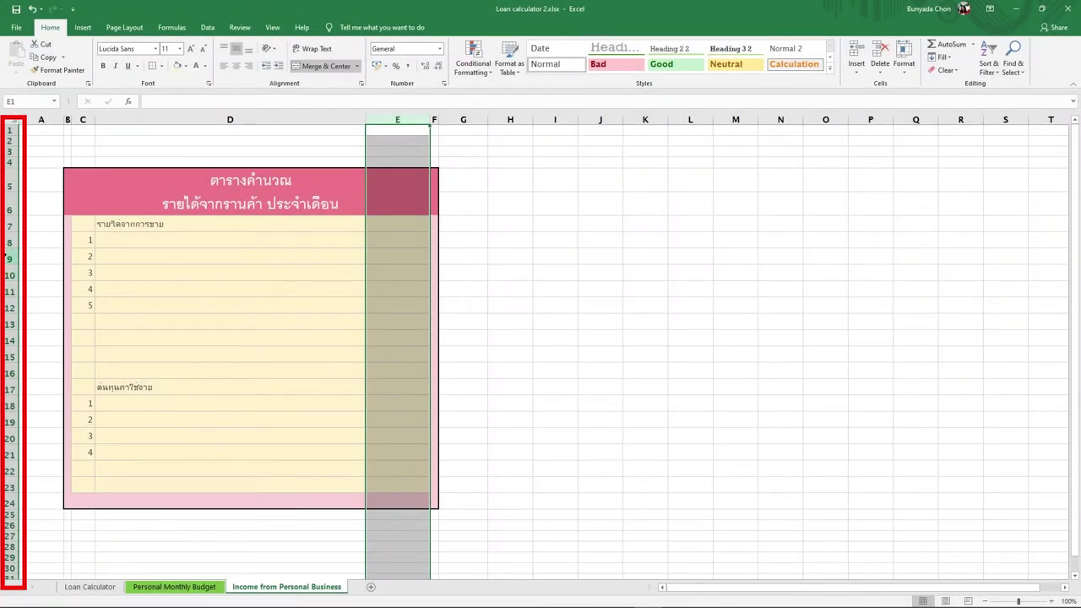
pyautogui.click(9, 258)
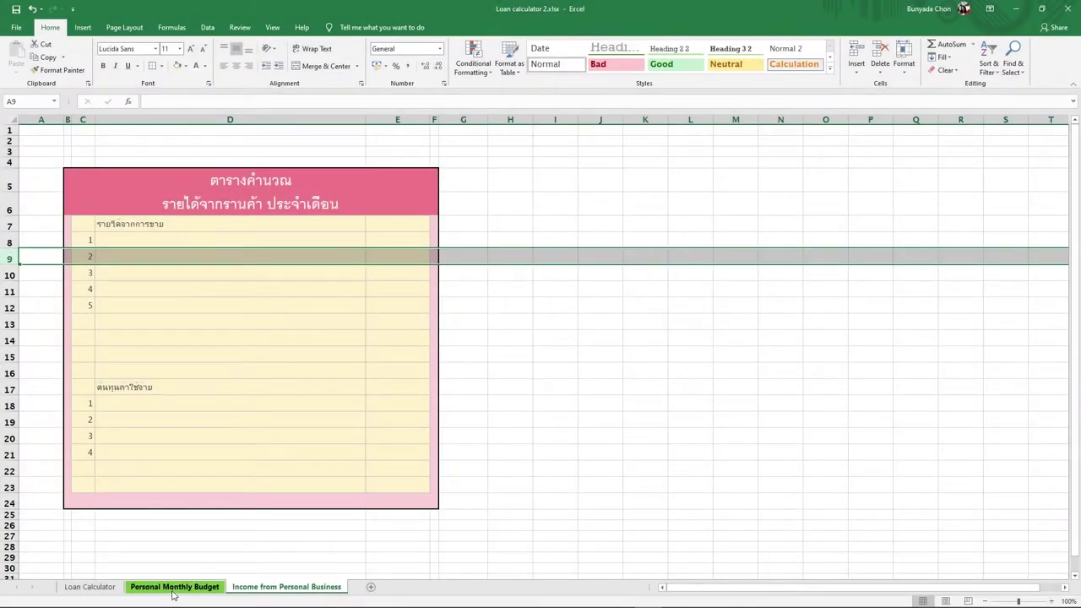
pyautogui.click(173, 587)
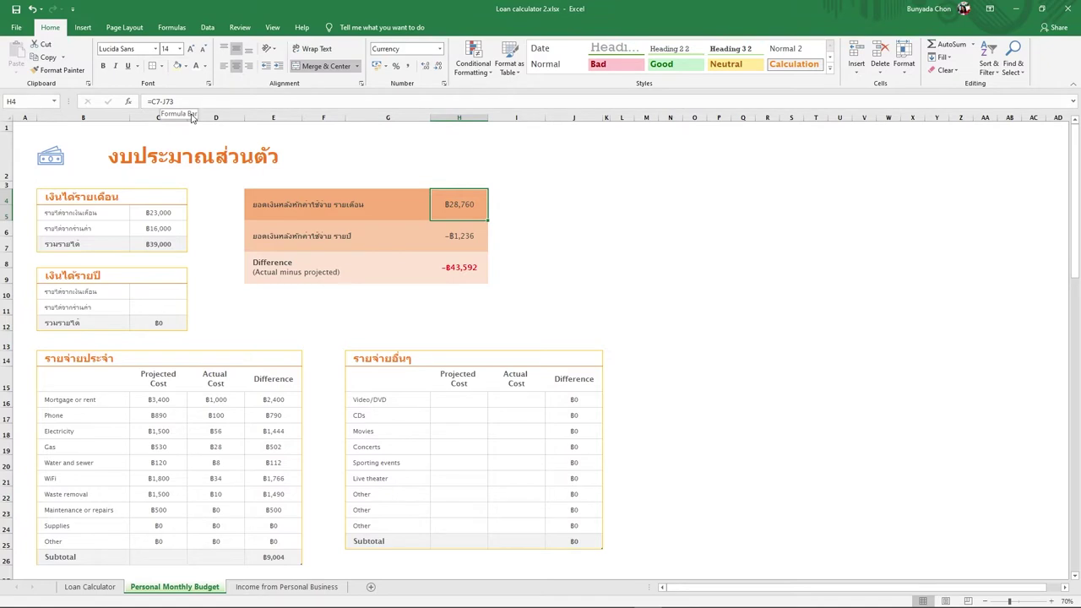
# Step: Enter =C5*12 in C10 to get the yearly income of ฿276,000
pyautogui.click(150, 292)
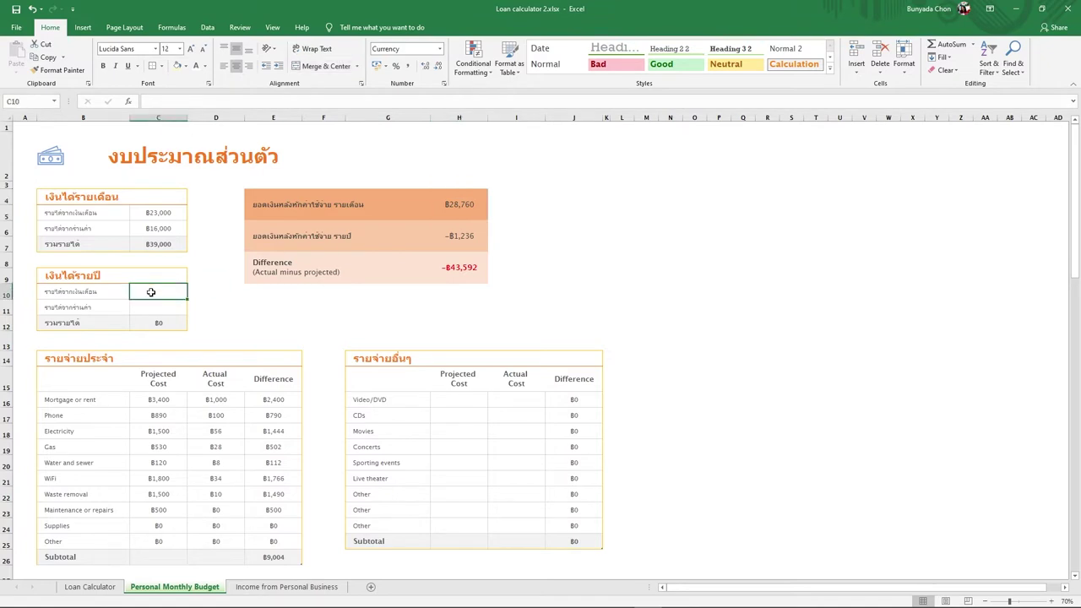
pyautogui.write('=')
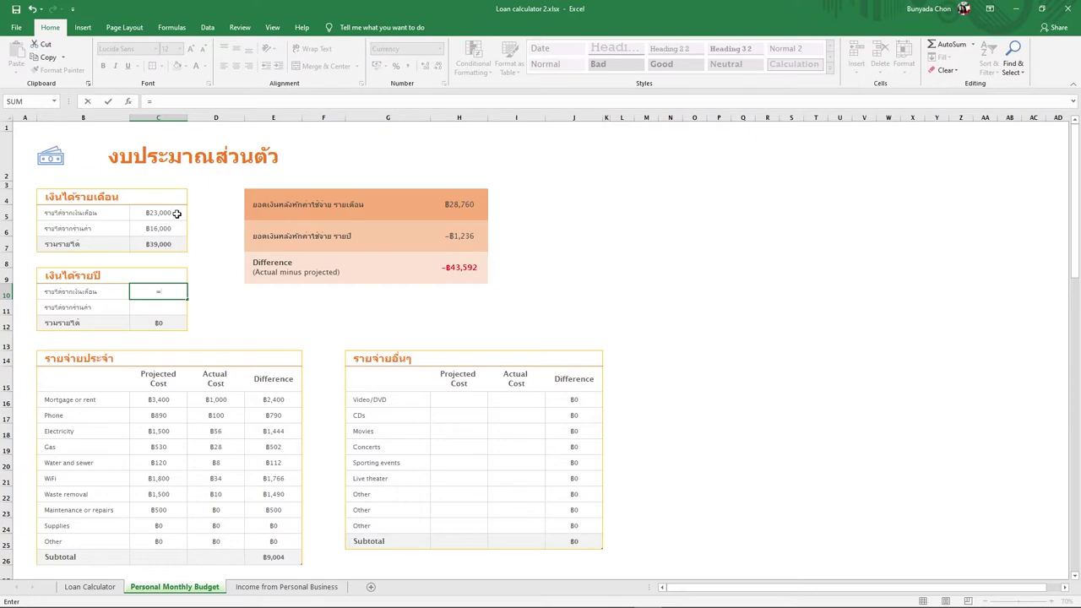
pyautogui.click(176, 213)
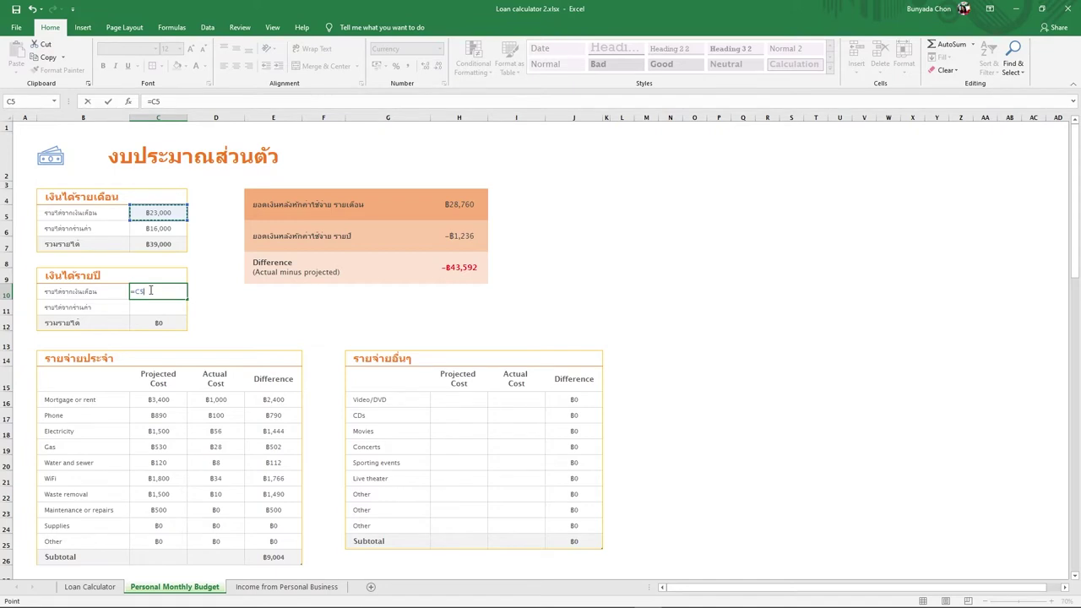
pyautogui.write('*')
pyautogui.write('12')
pyautogui.press('Return')
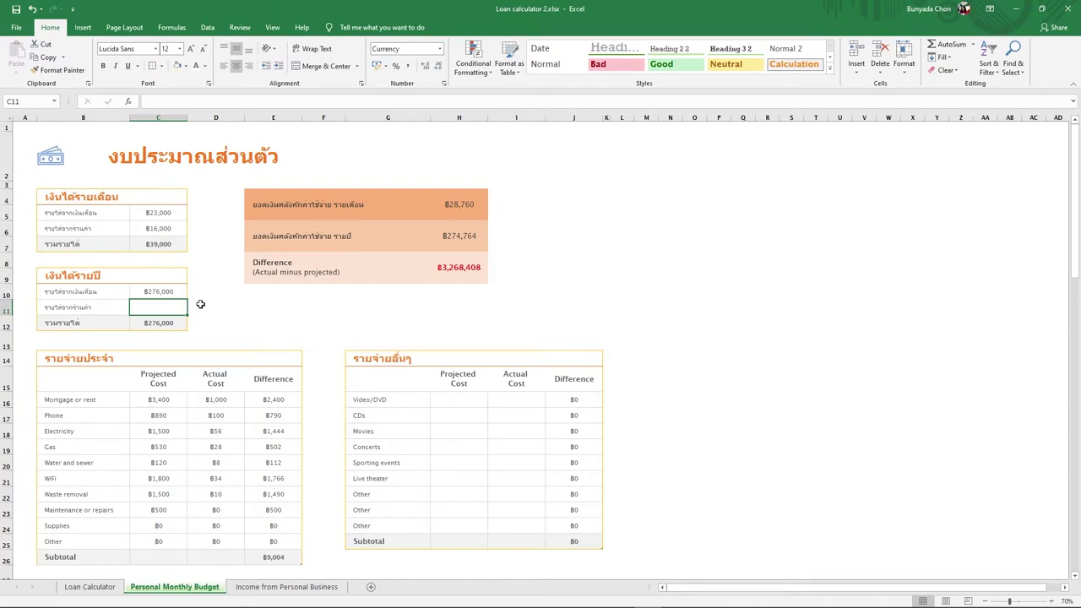
# Step: Enter =C6*12 in C11 to get the yearly income of ฿192,000
pyautogui.write('=')
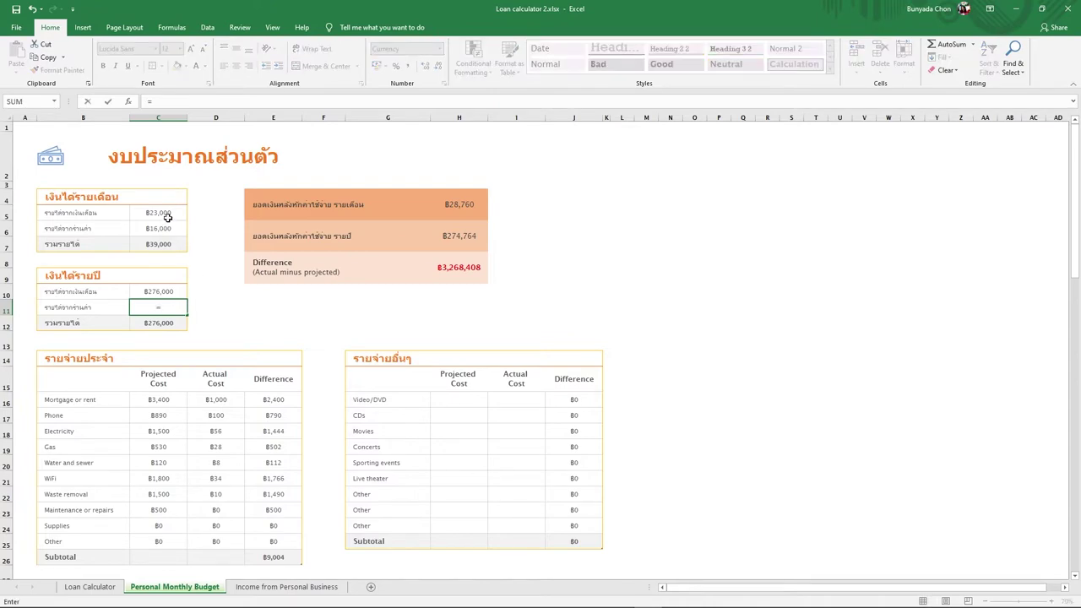
pyautogui.click(165, 227)
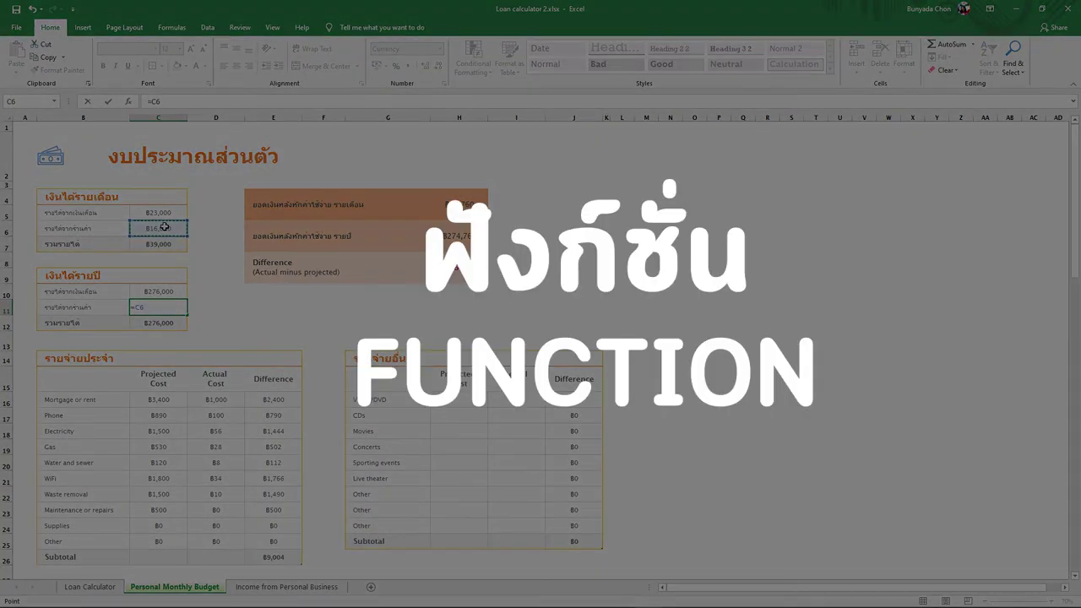
pyautogui.write('*12')
pyautogui.press('Return')
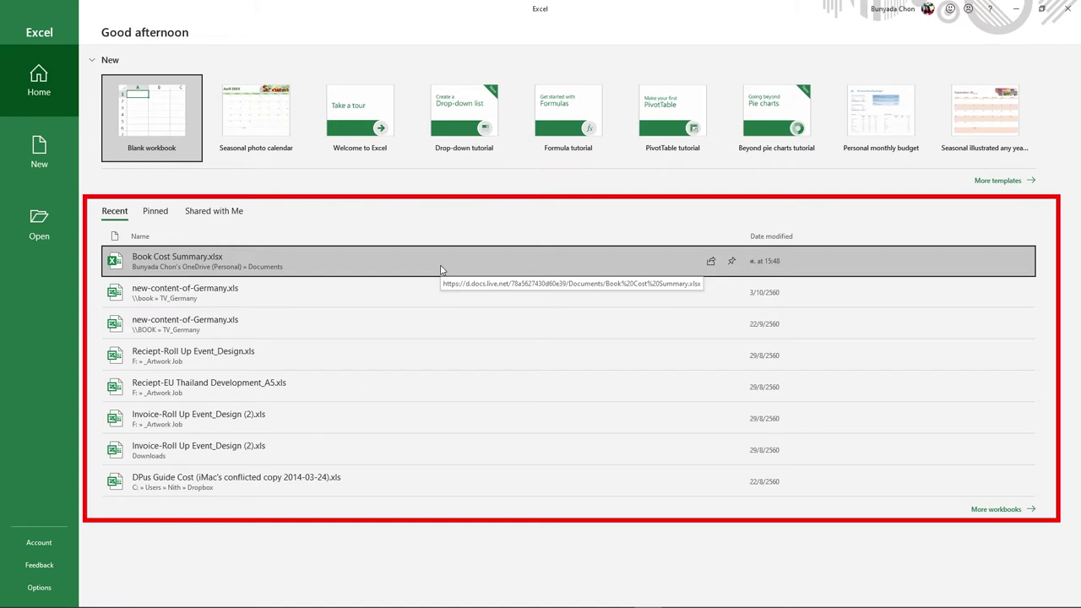
# Step: Pin Book Cost Summary.xlsx and new-content-of-Germany.xls, view the Pinned list, then go to New templates
pyautogui.click(730, 263)
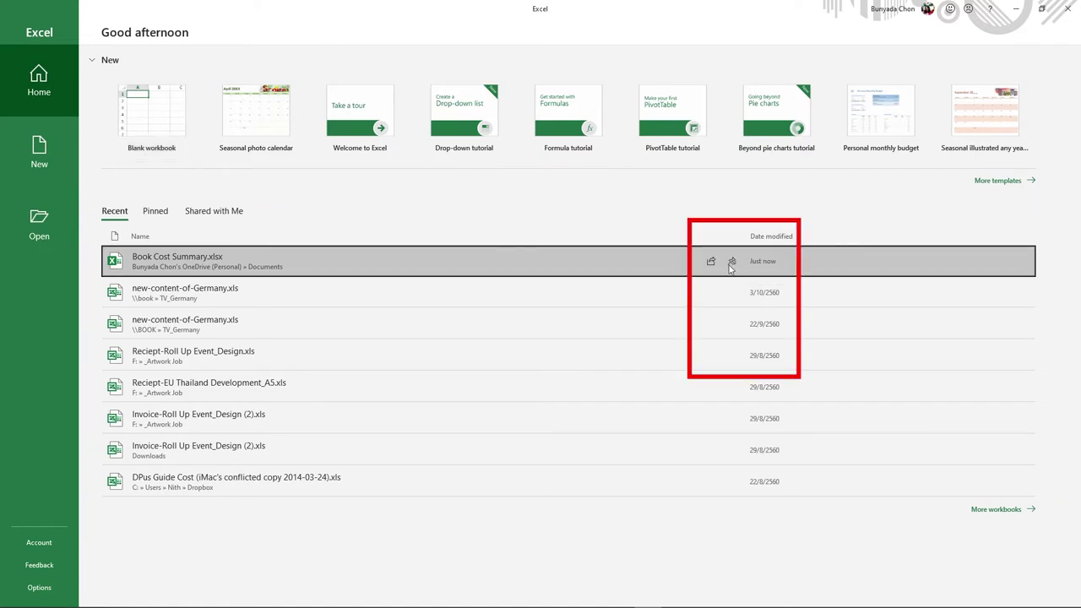
pyautogui.click(731, 324)
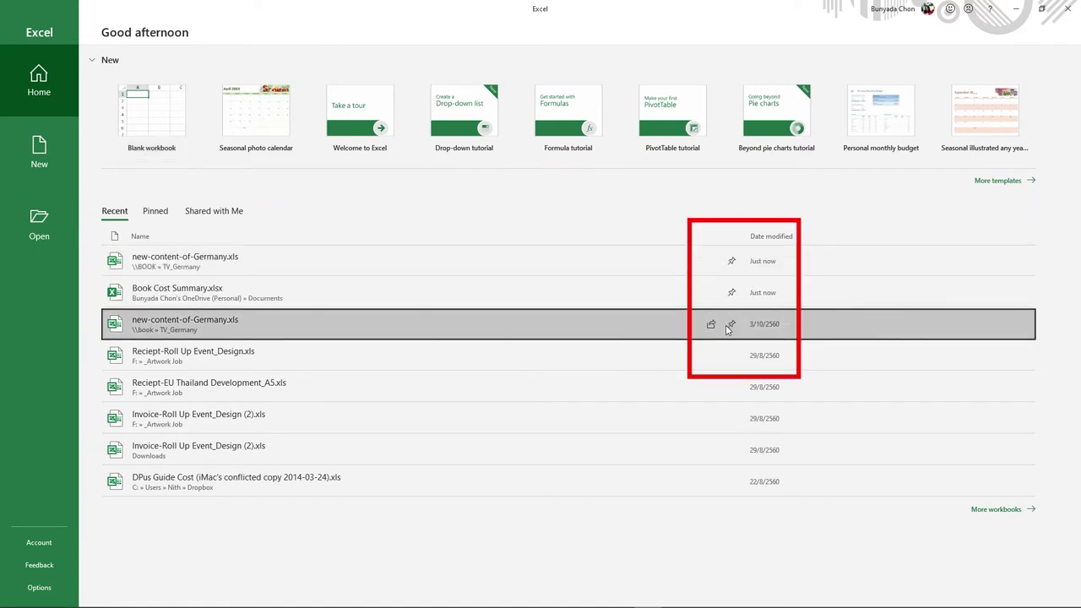
pyautogui.click(155, 212)
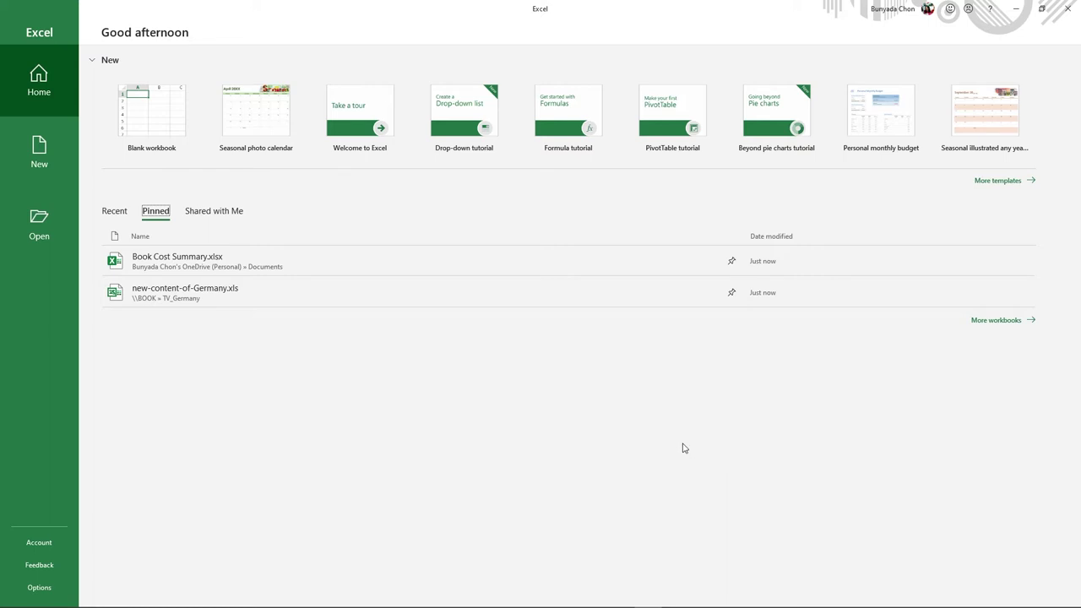
pyautogui.click(54, 158)
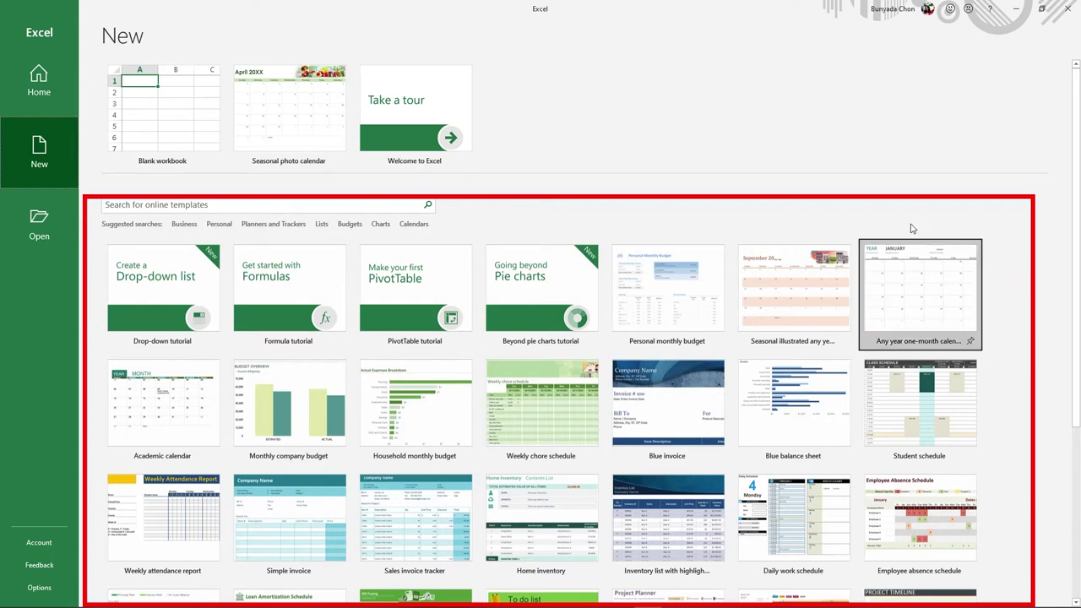
# Step: Look at This PC under Open, then create a blank workbook, Book1, from the New page
pyautogui.click(29, 220)
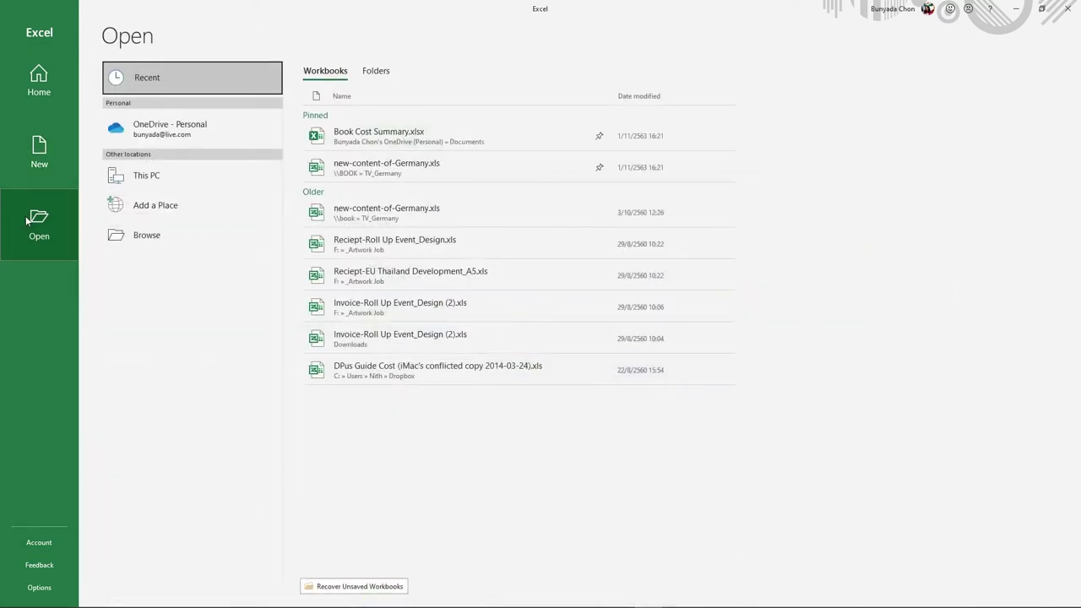
pyautogui.click(158, 181)
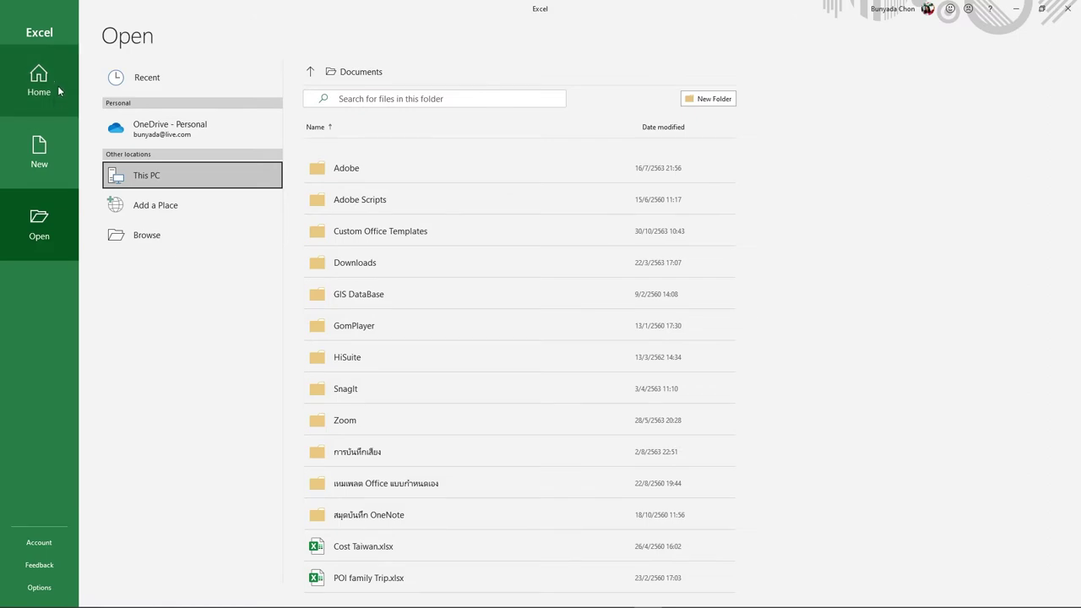
pyautogui.click(48, 153)
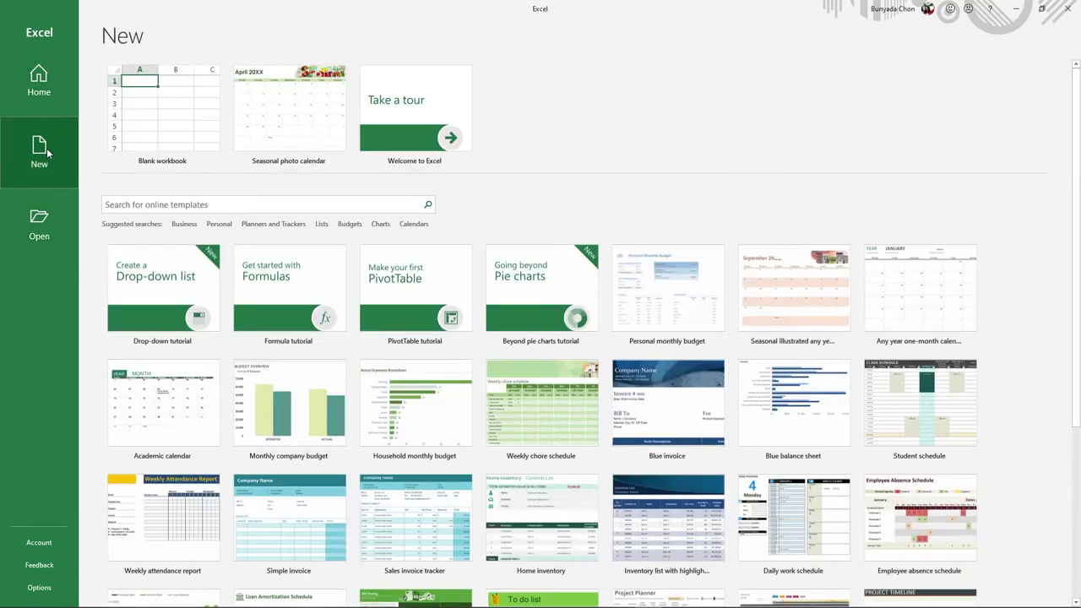
pyautogui.click(145, 111)
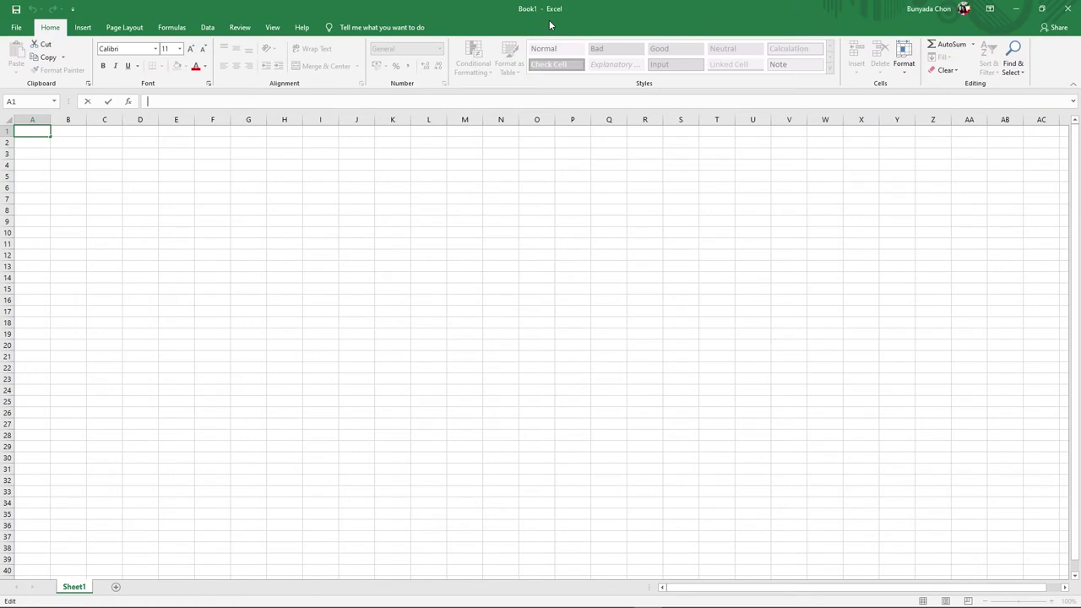
# Step: Add Sheet2 through Sheet5 to Book1, then return to Sheet1 and select cell B4
pyautogui.moveTo(101, 606)
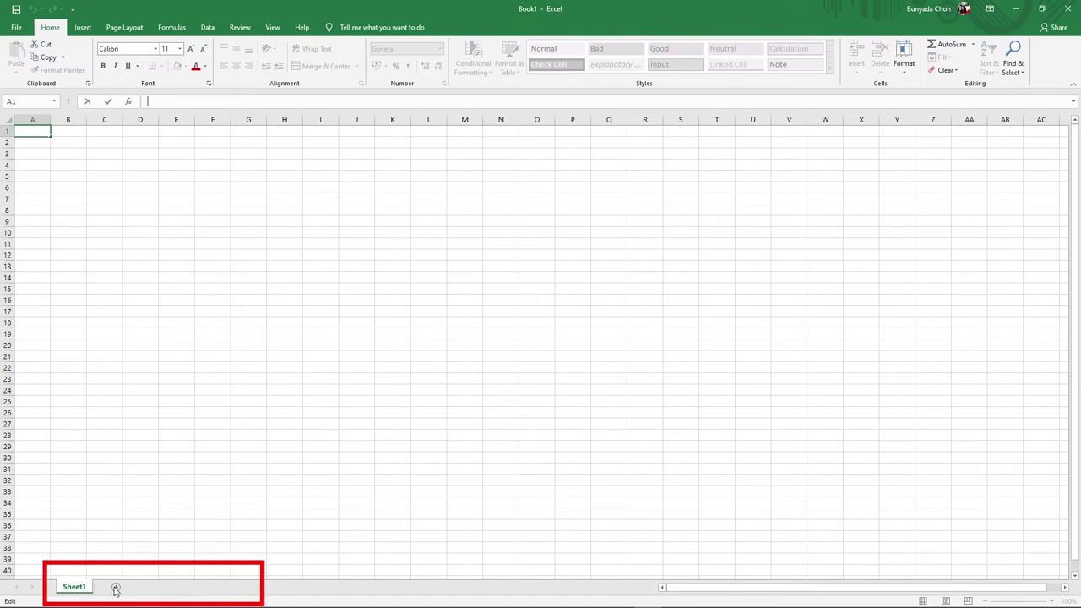
pyautogui.click(116, 587)
pyautogui.click(152, 587)
pyautogui.click(211, 587)
pyautogui.click(226, 588)
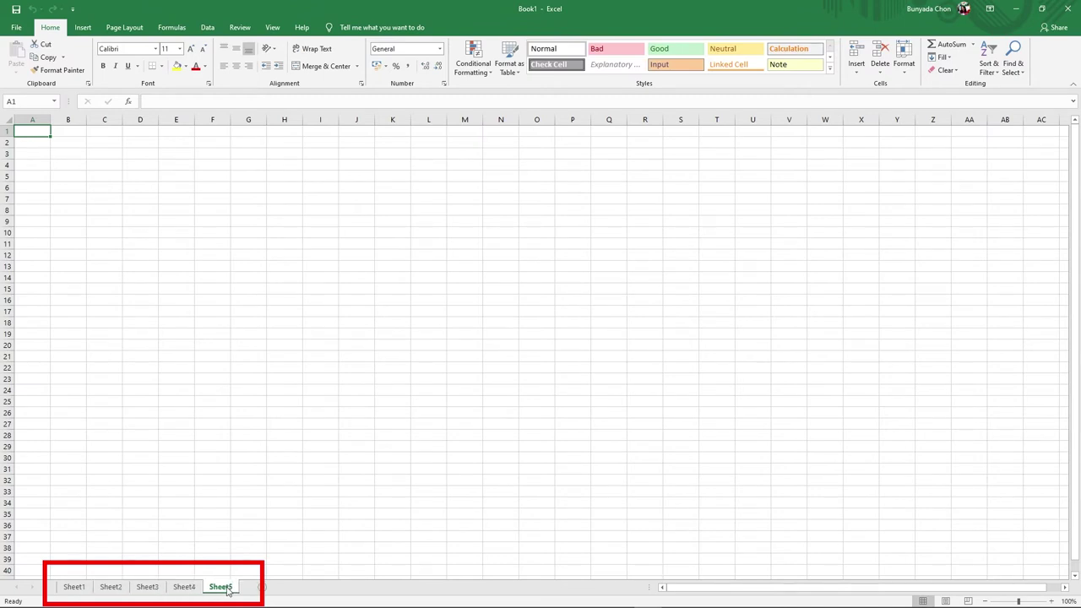
pyautogui.click(71, 588)
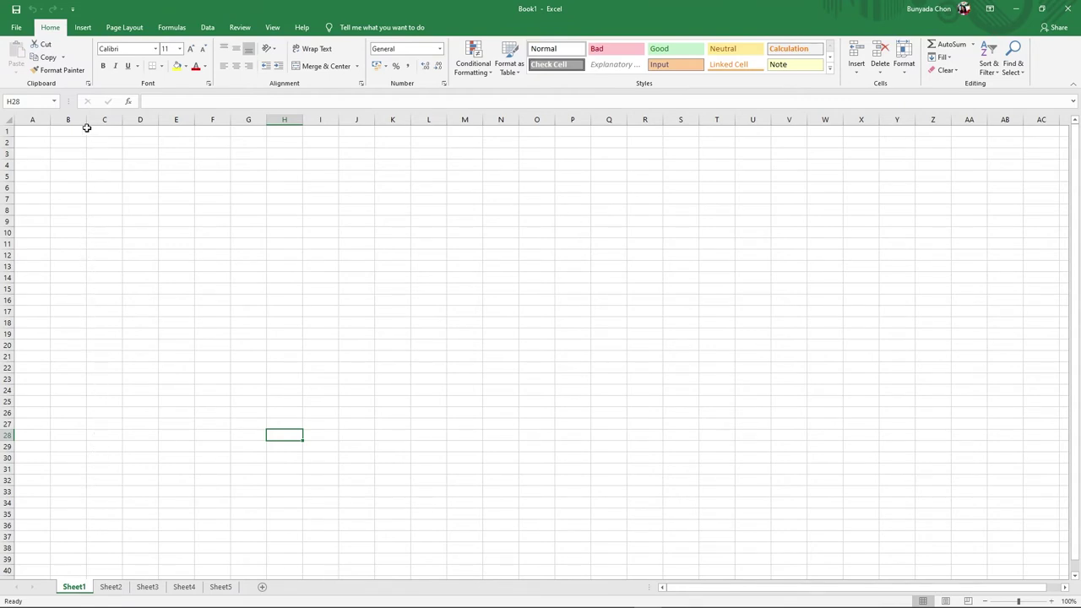
pyautogui.click(52, 168)
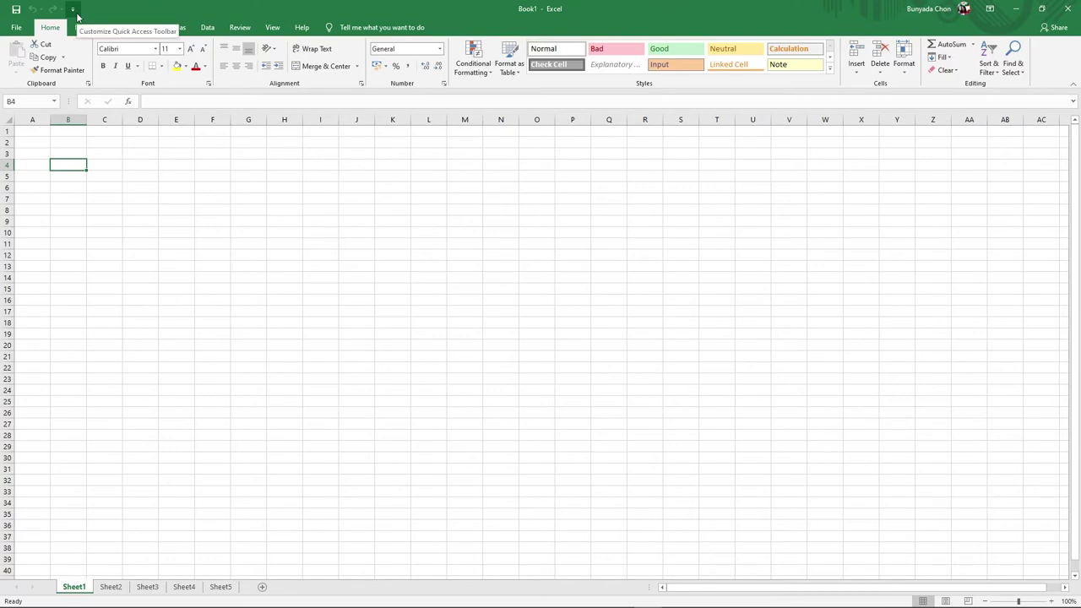
pyautogui.click(74, 11)
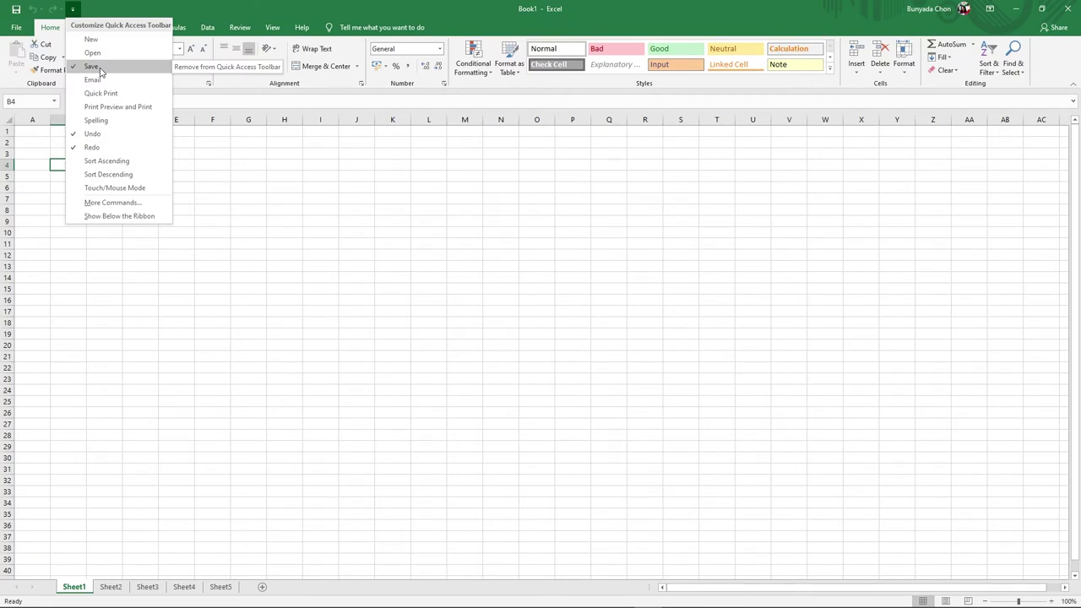
pyautogui.click(155, 204)
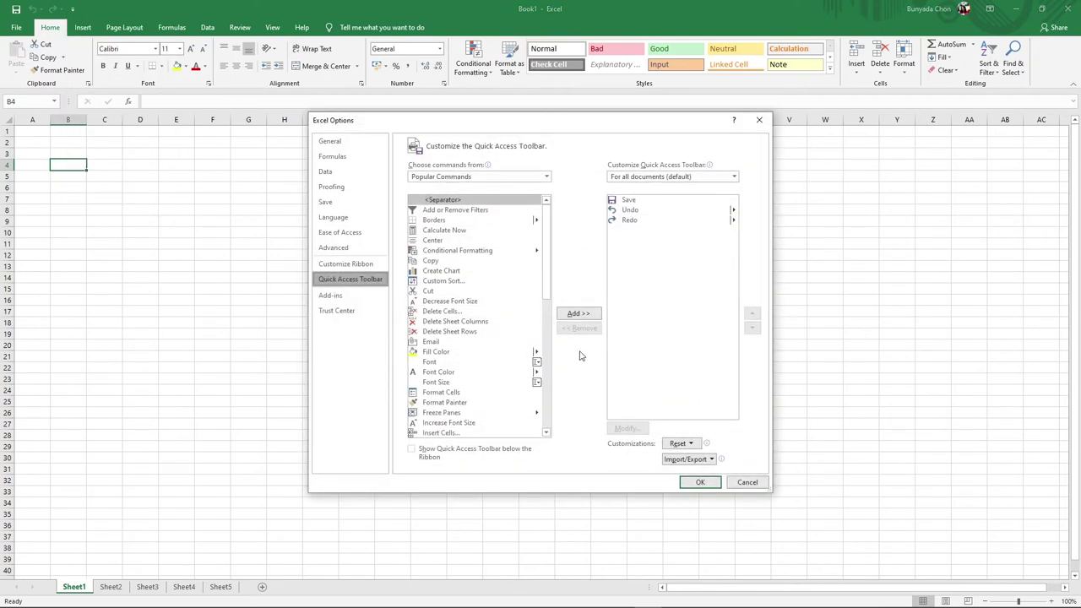
pyautogui.click(420, 352)
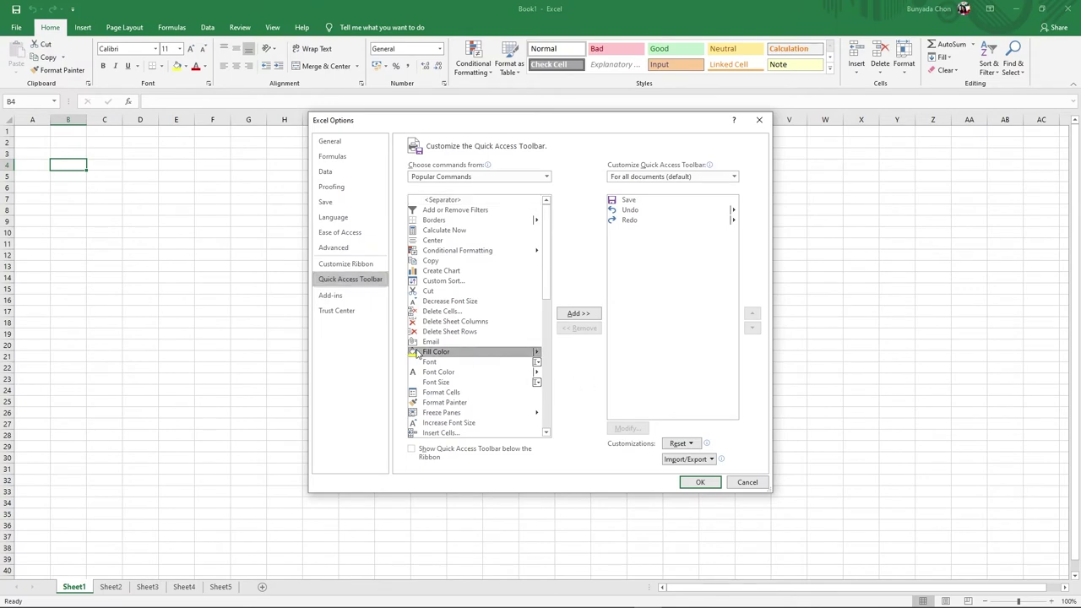
pyautogui.click(579, 315)
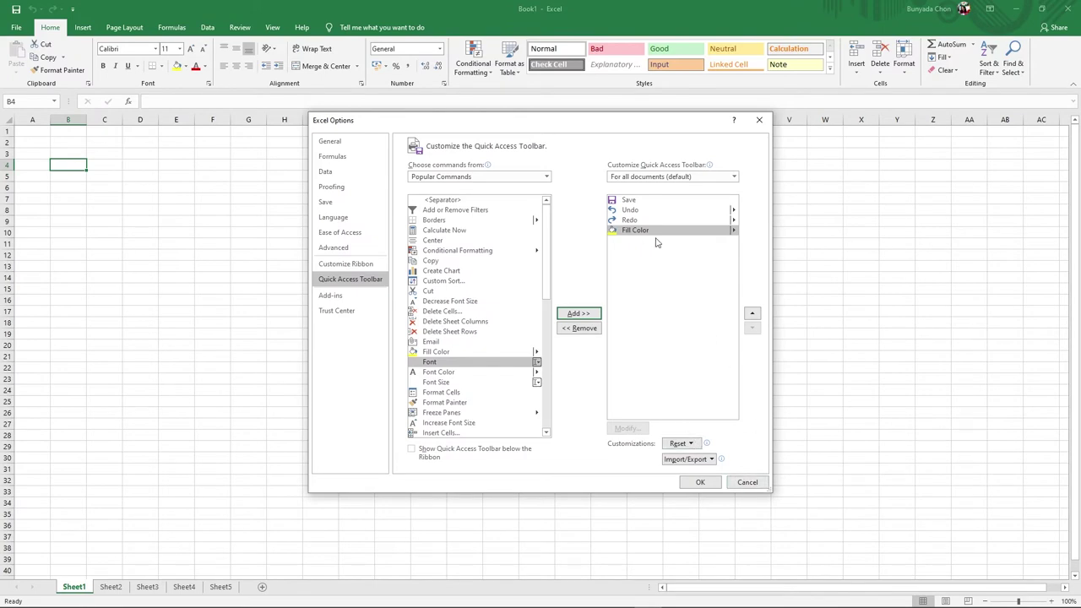
pyautogui.click(748, 481)
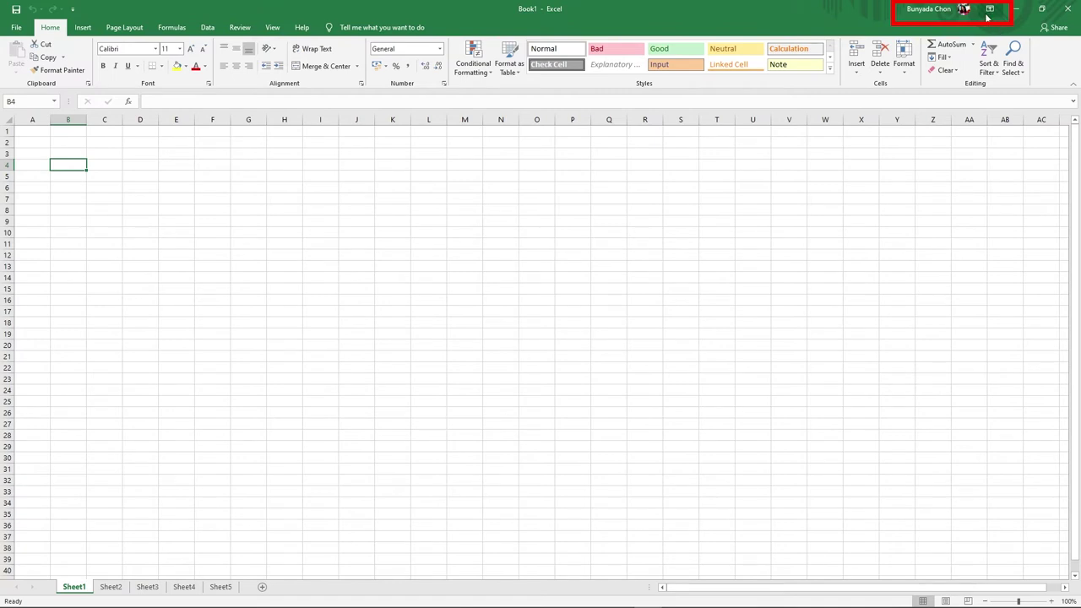
pyautogui.click(988, 11)
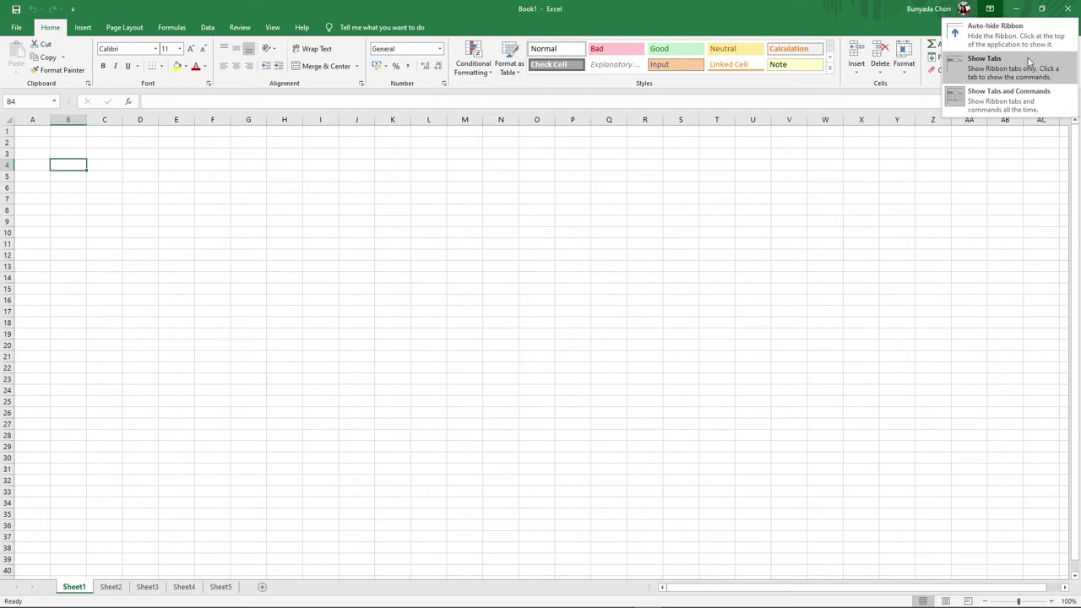
pyautogui.click(1025, 67)
pyautogui.click(989, 9)
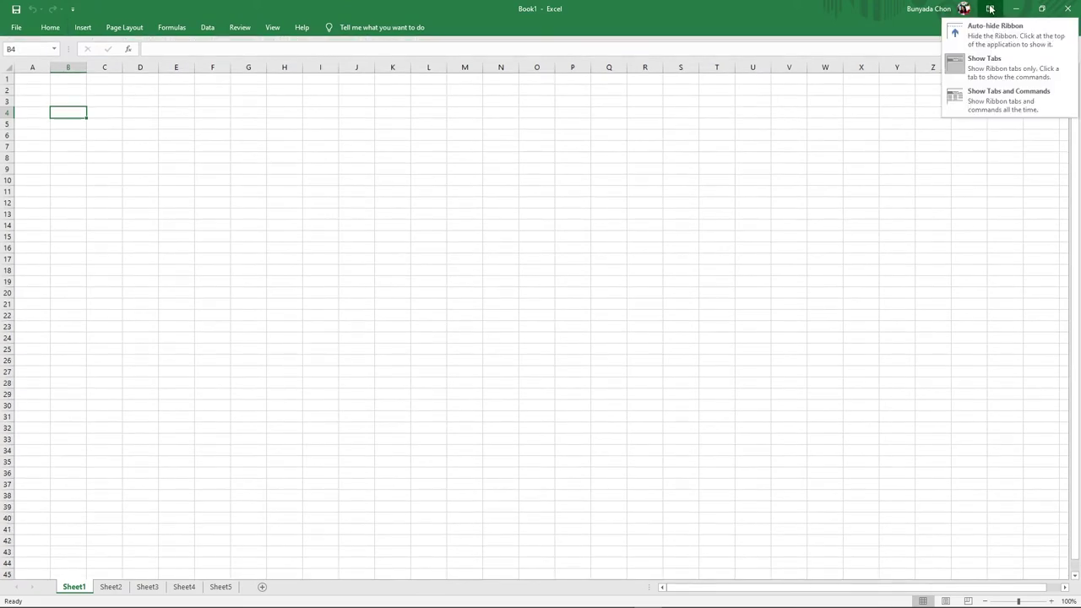
pyautogui.click(971, 100)
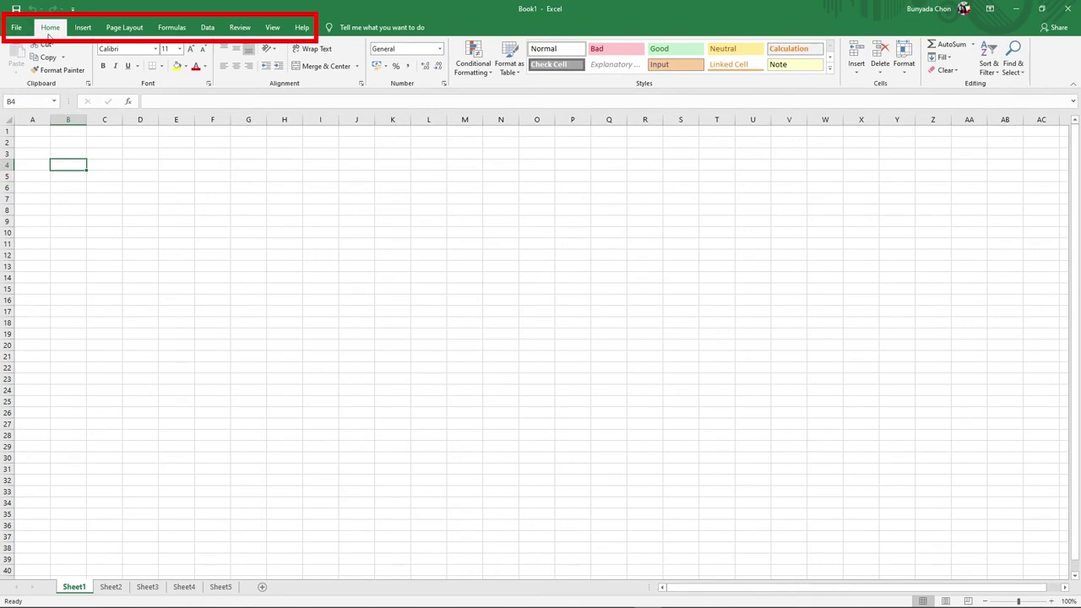
pyautogui.click(83, 29)
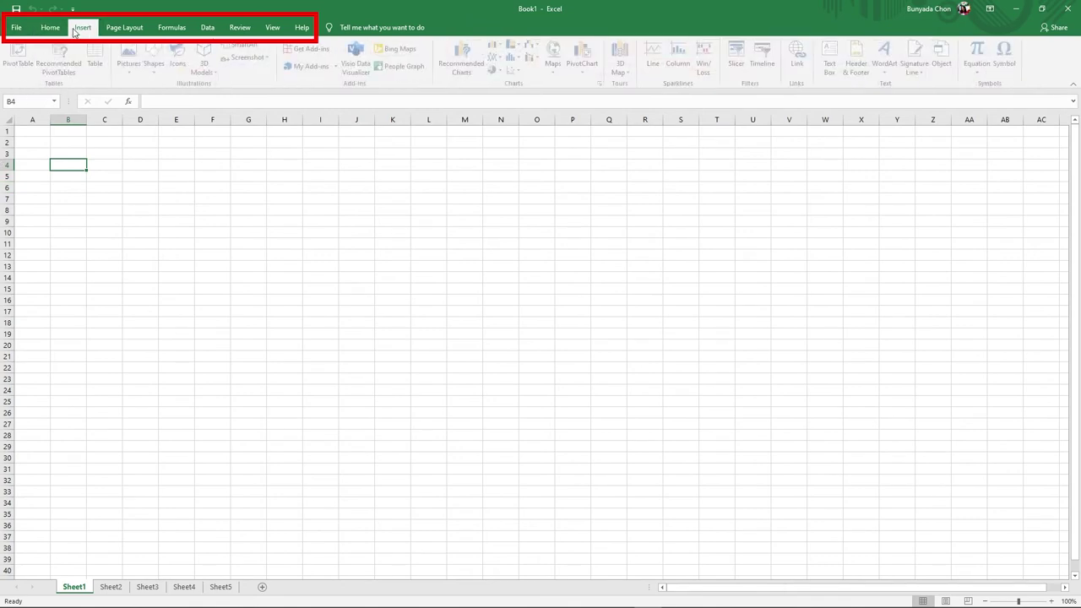
pyautogui.click(110, 29)
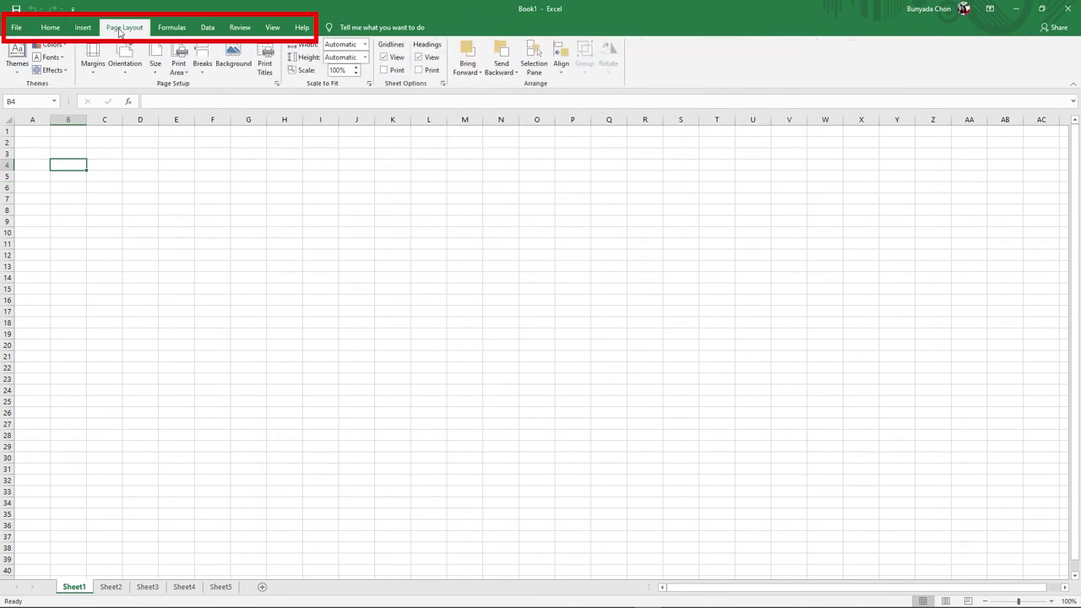
pyautogui.click(173, 29)
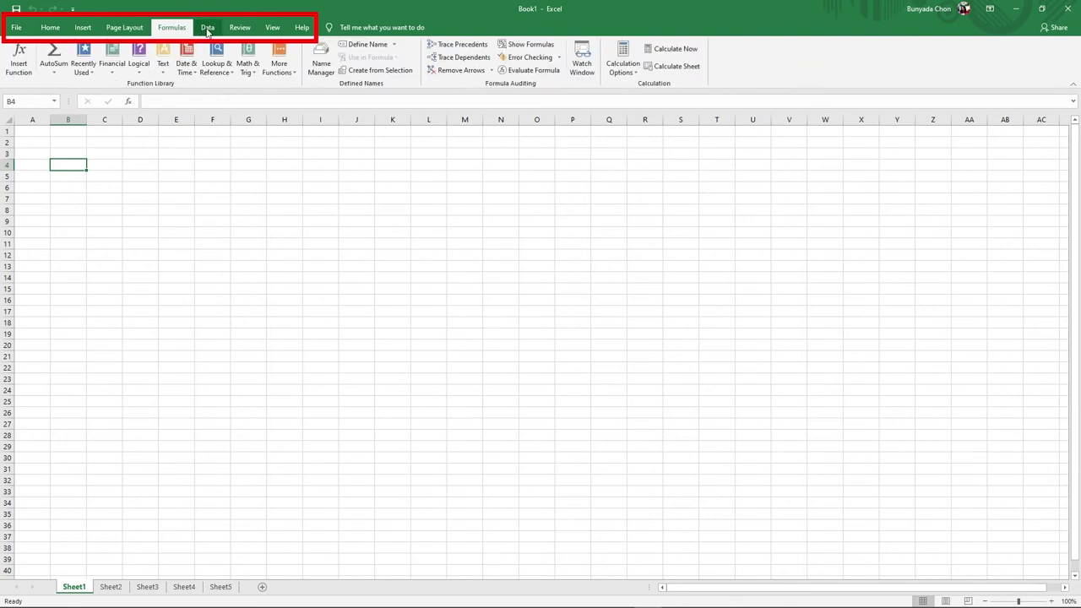
pyautogui.click(208, 30)
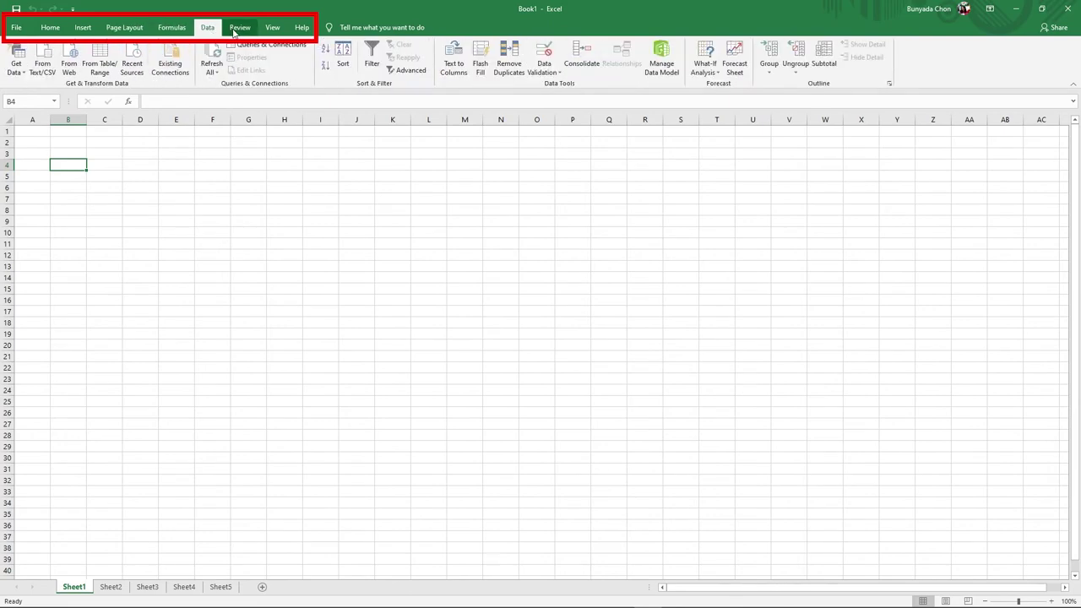
pyautogui.click(240, 31)
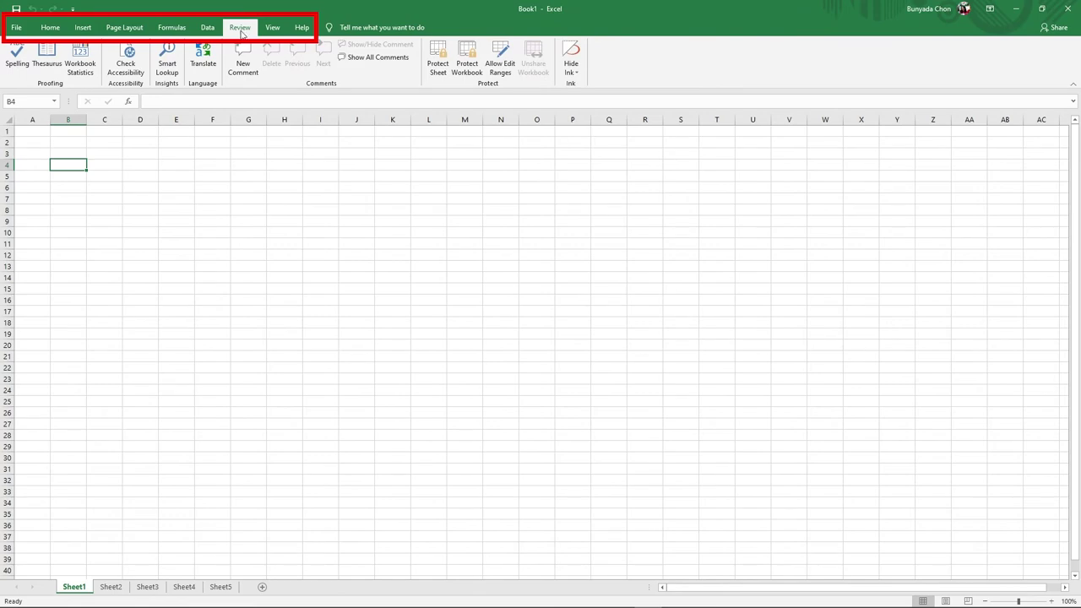
pyautogui.click(52, 29)
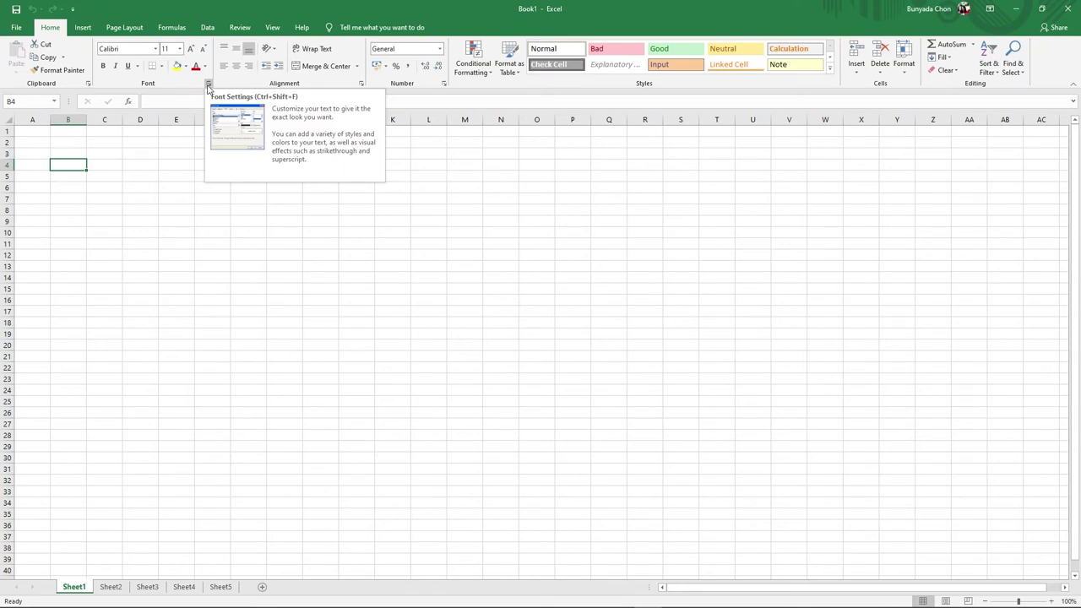
# Step: Open the Format Cells dialog on its Font tab from the Font group launcher
pyautogui.click(209, 85)
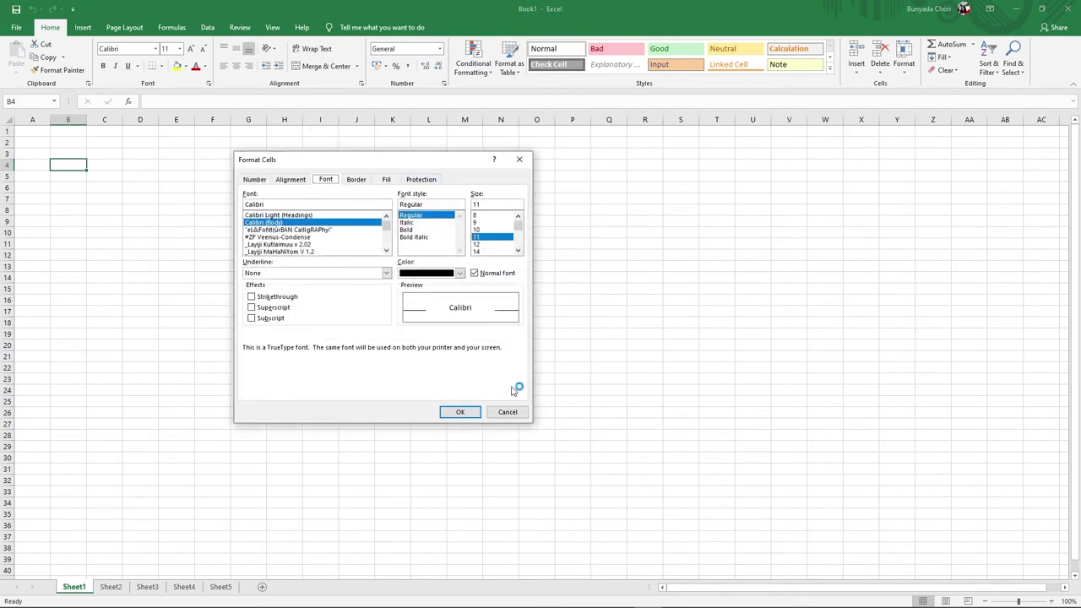
# Step: Cancel the Format Cells dialog, leaving the font at Calibri 11
pyautogui.click(510, 413)
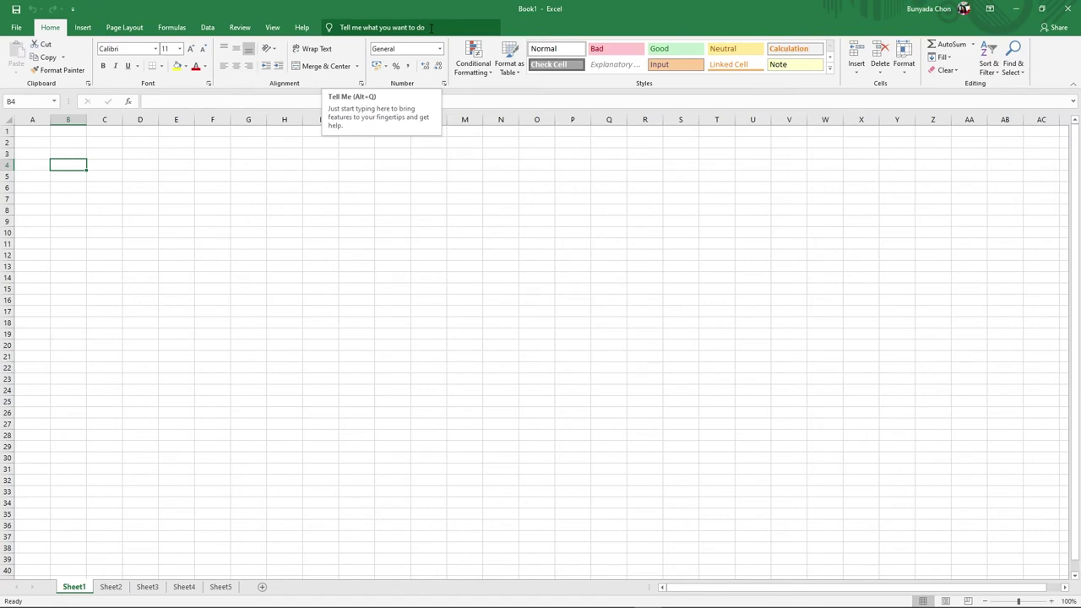
pyautogui.click(426, 29)
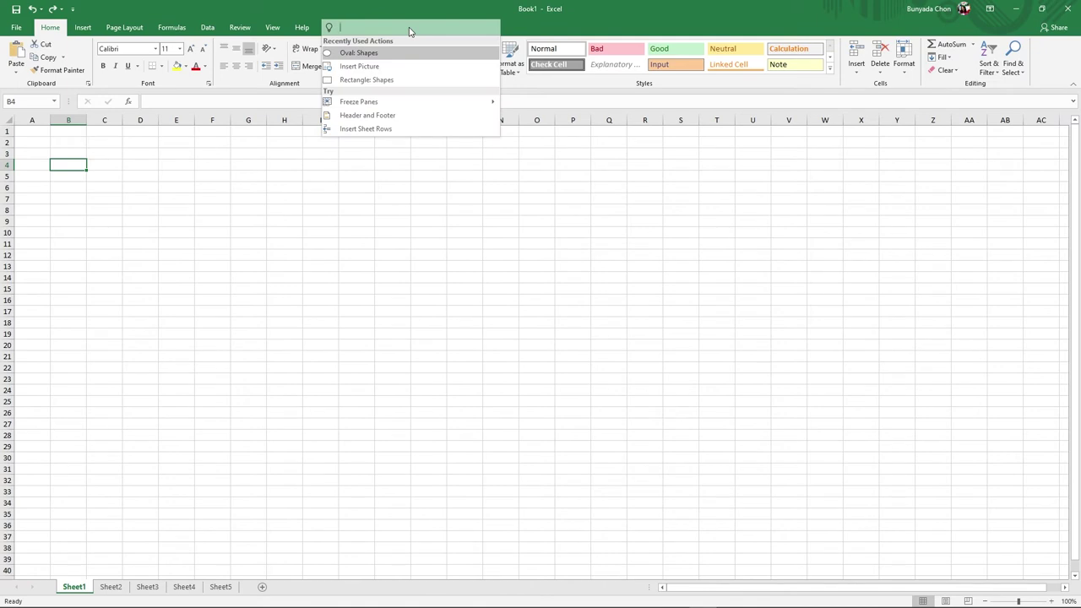
pyautogui.write('inser')
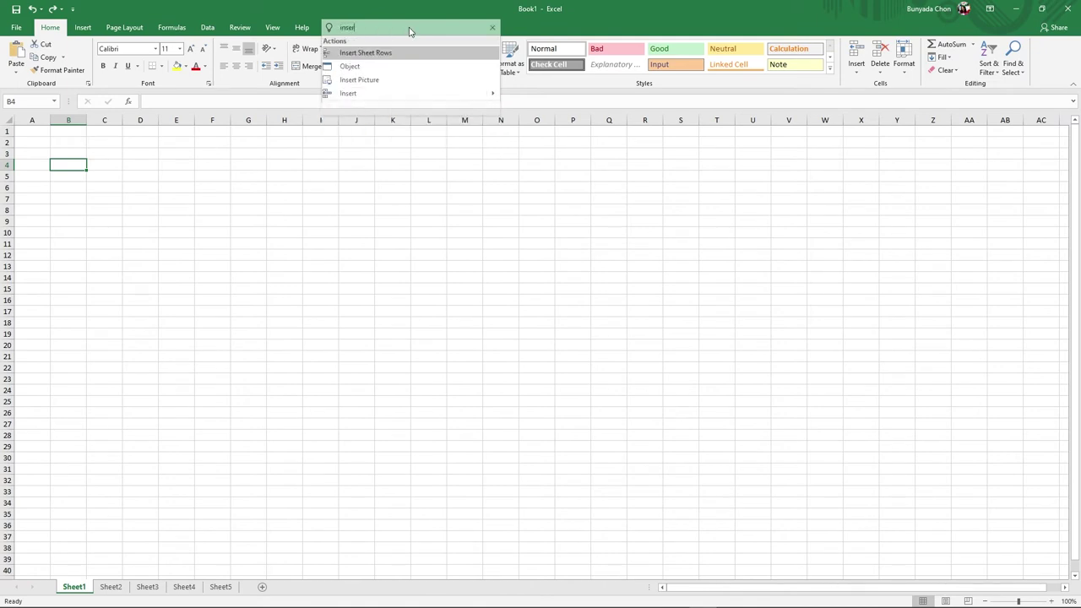
pyautogui.write('t shapes s')
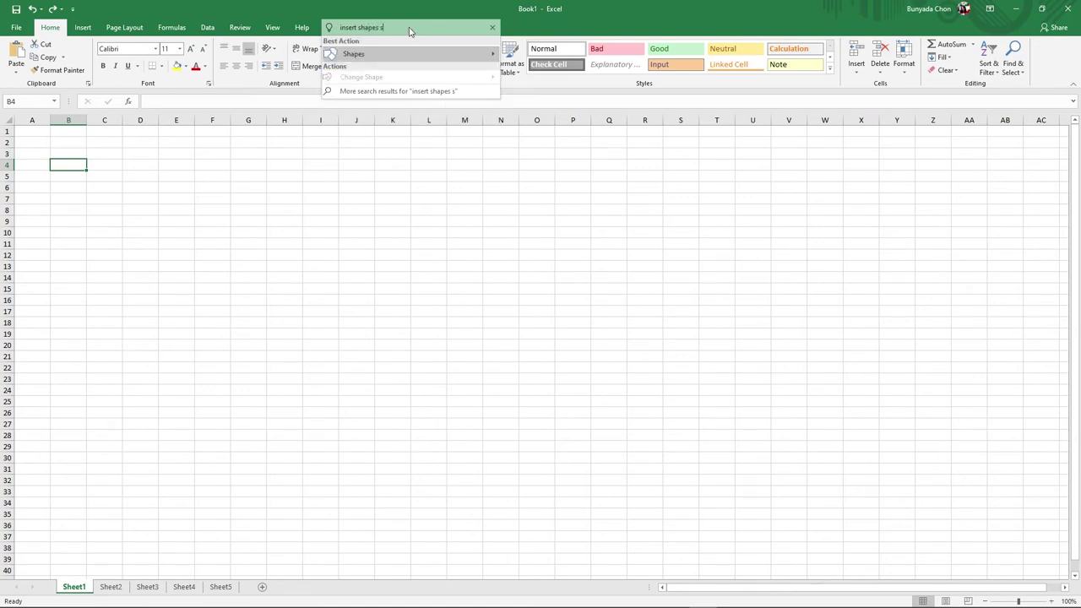
pyautogui.write('quare')
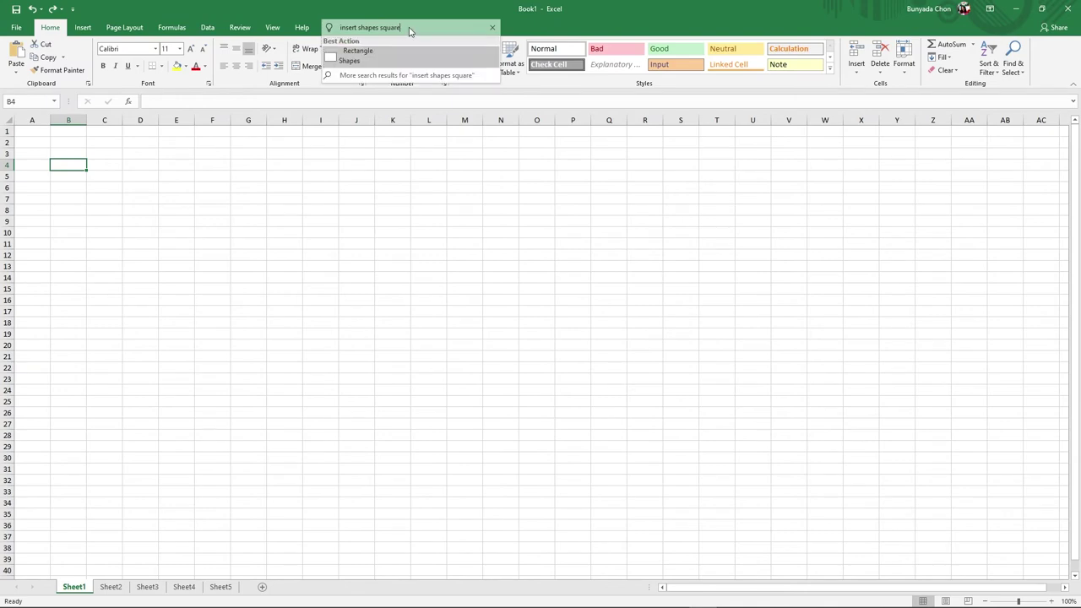
pyautogui.press('Return')
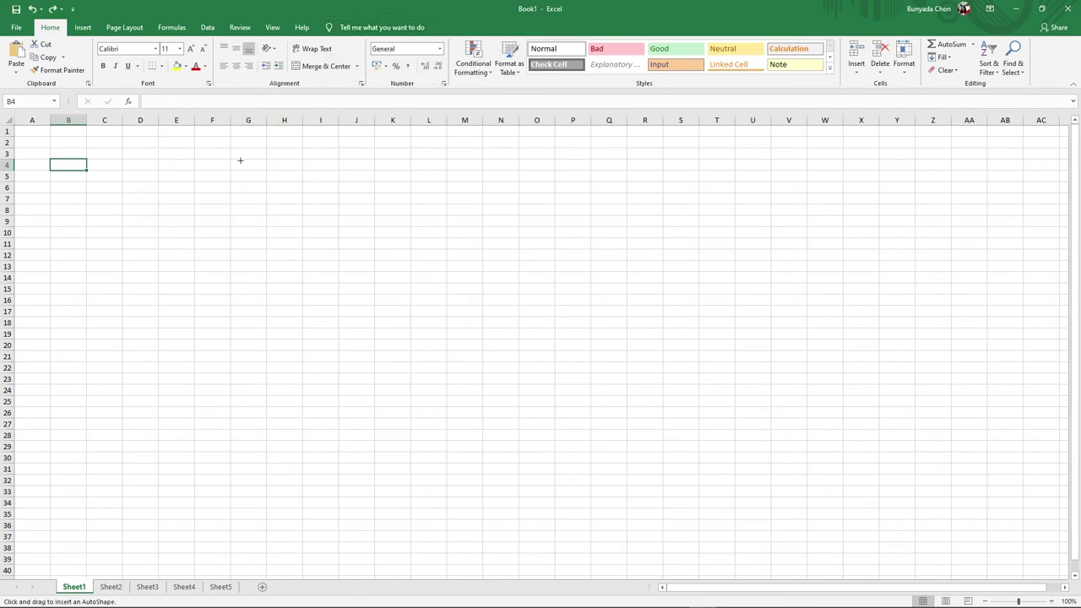
pyautogui.click(199, 181)
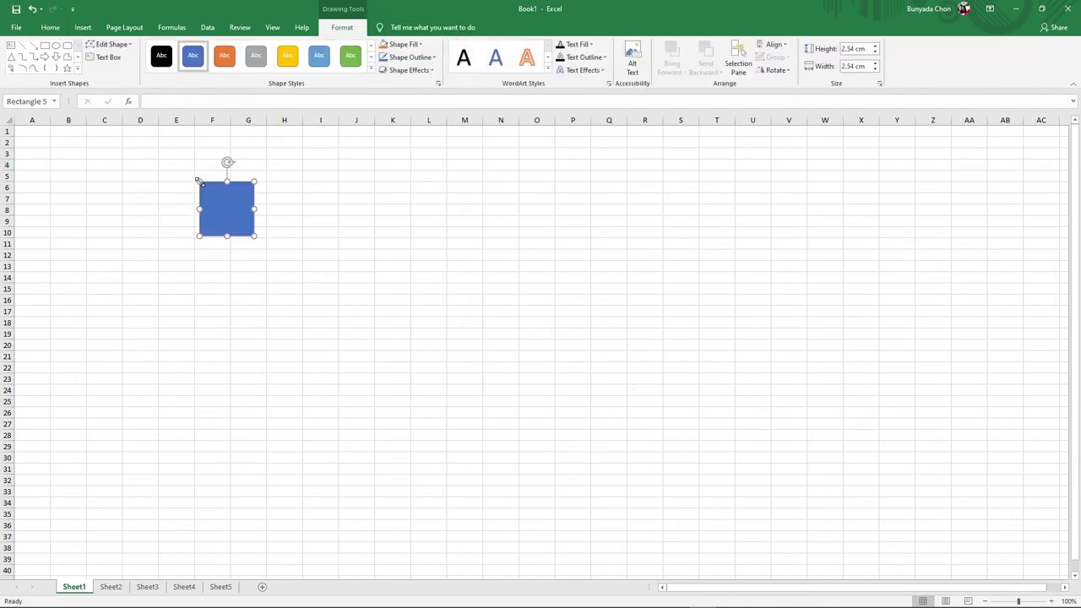
pyautogui.press('Delete')
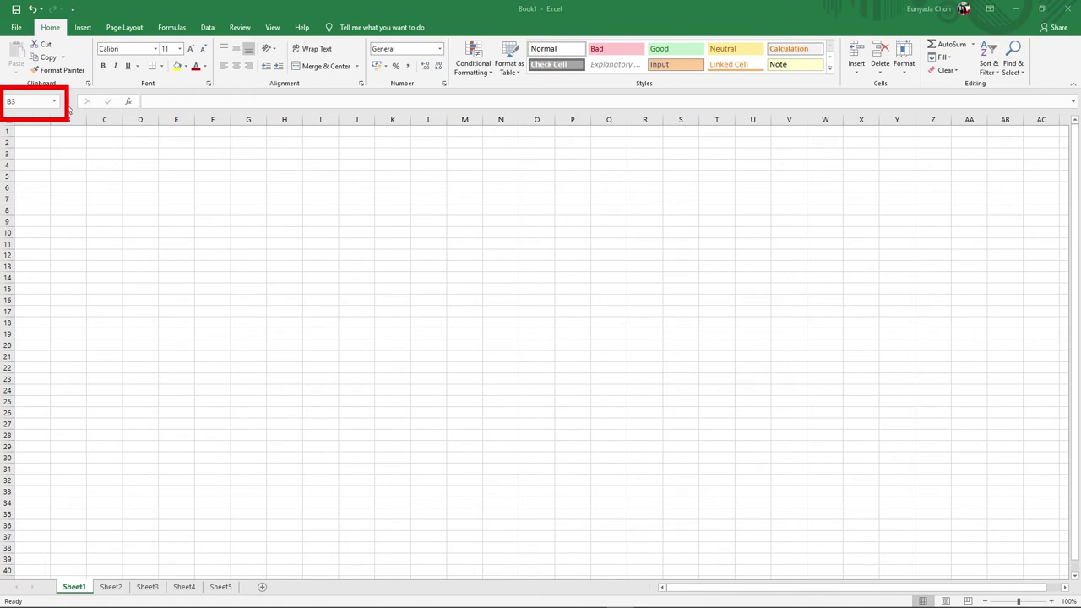
pyautogui.click(66, 153)
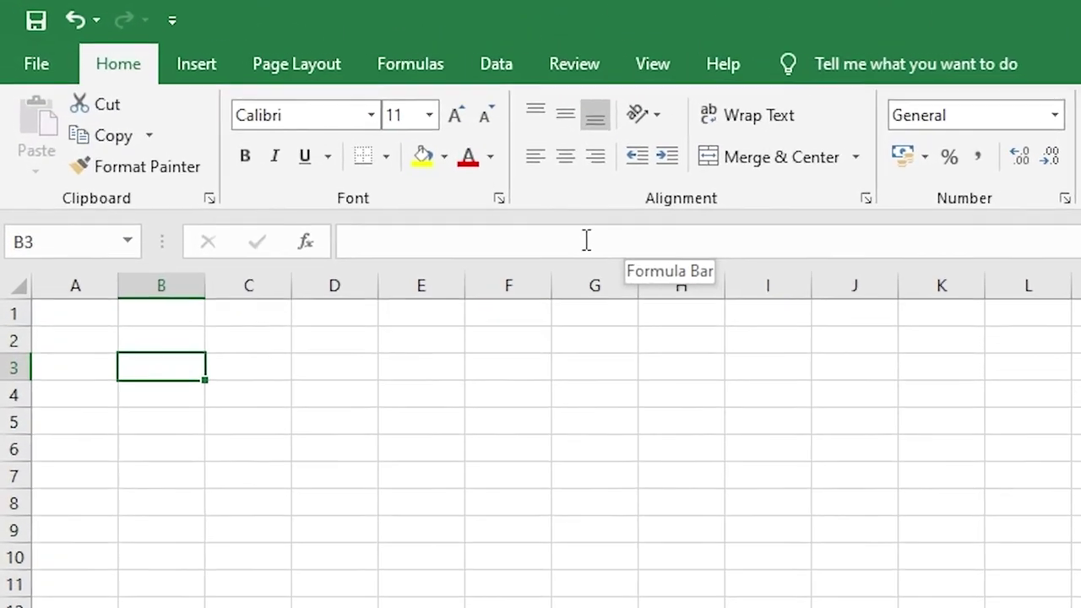
pyautogui.click(612, 250)
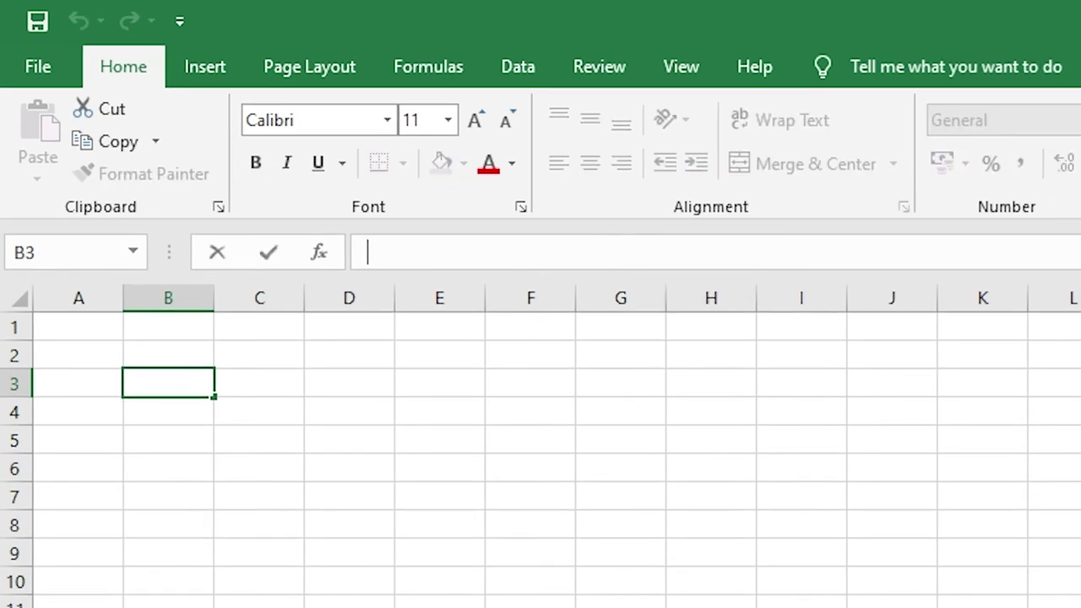
# Step: Enter the formula =5+20+13 in B3, which shows 38
pyautogui.write('=')
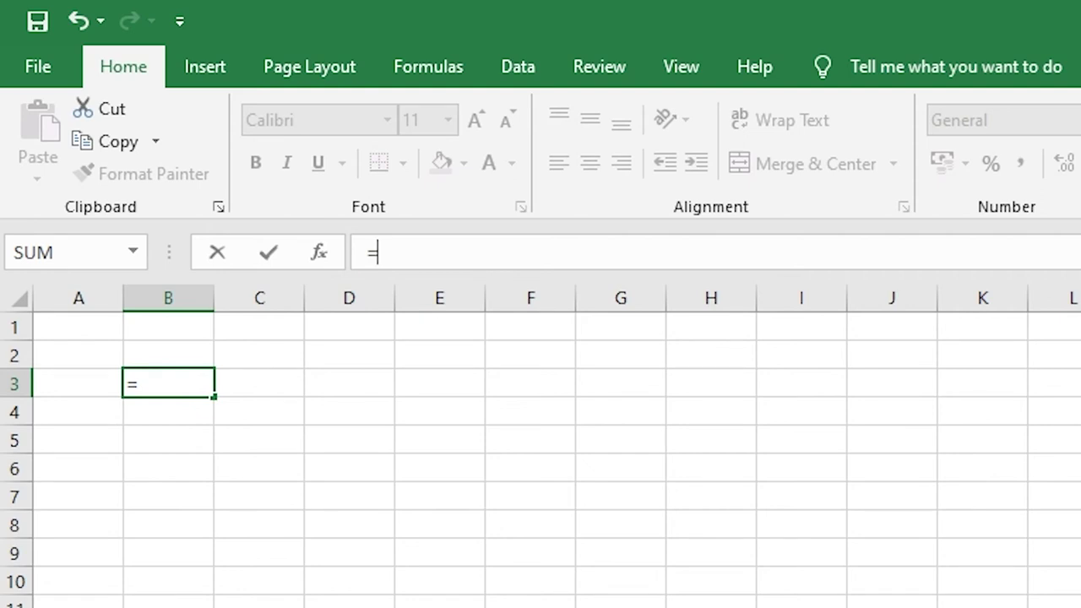
pyautogui.write('5')
pyautogui.write('+20+')
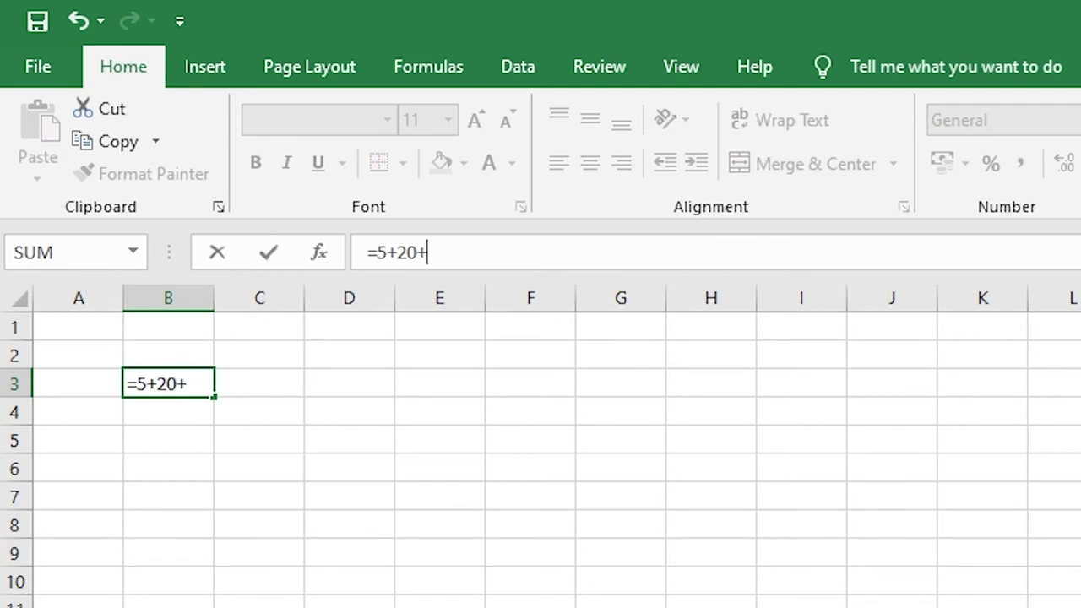
pyautogui.write('13')
pyautogui.press('Return')
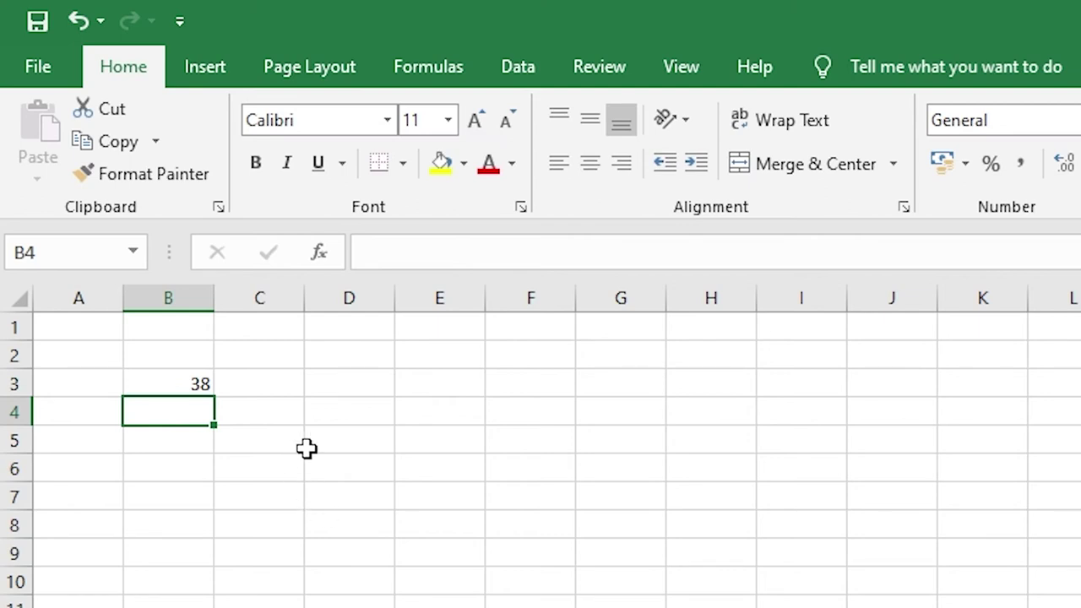
# Step: Edit B3's formula in the formula bar to =5+20+25 so it shows 50
pyautogui.click(173, 381)
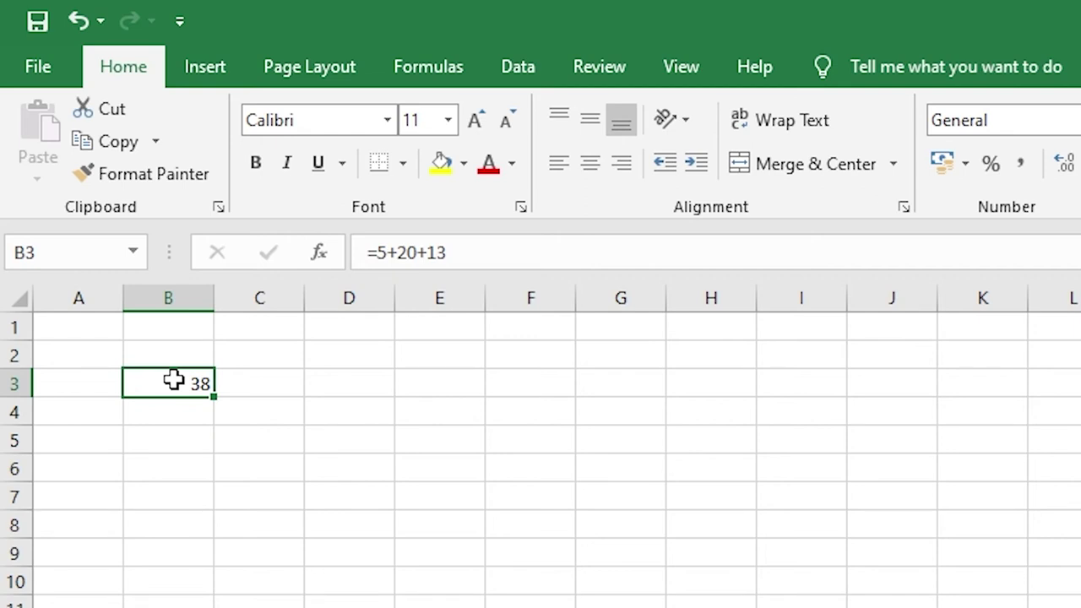
pyautogui.click(480, 250)
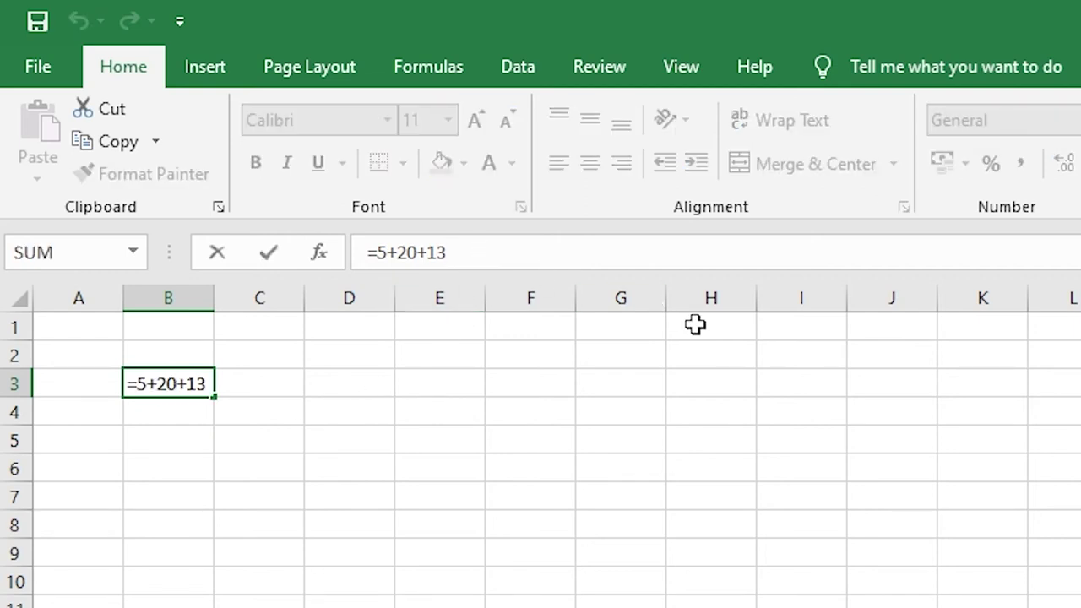
pyautogui.hotkey('shift', 'Left')
pyautogui.hotkey('shift', 'Left')
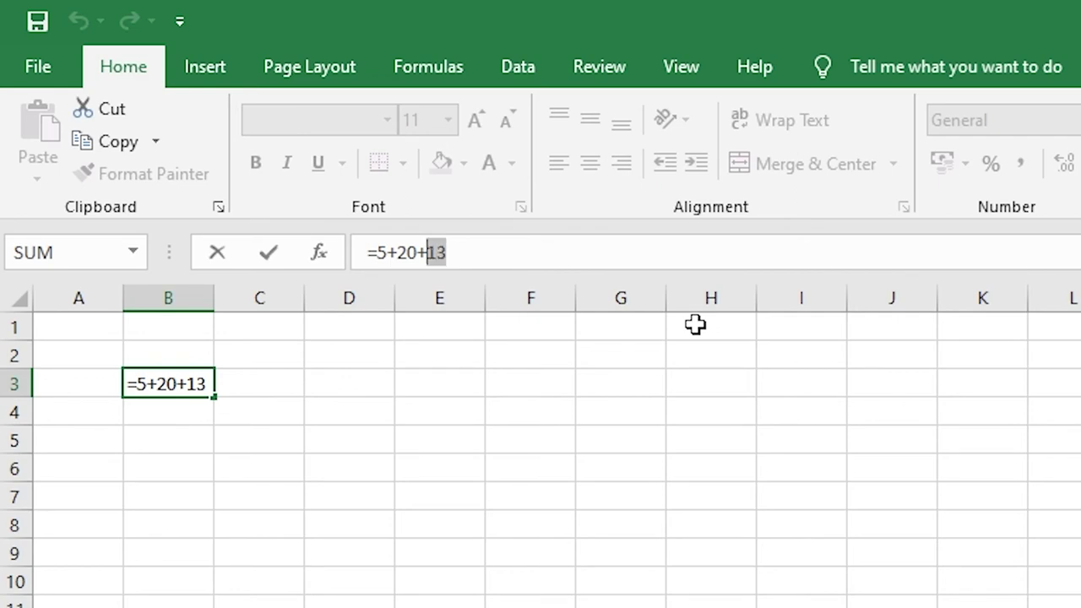
pyautogui.write('25')
pyautogui.press('Return')
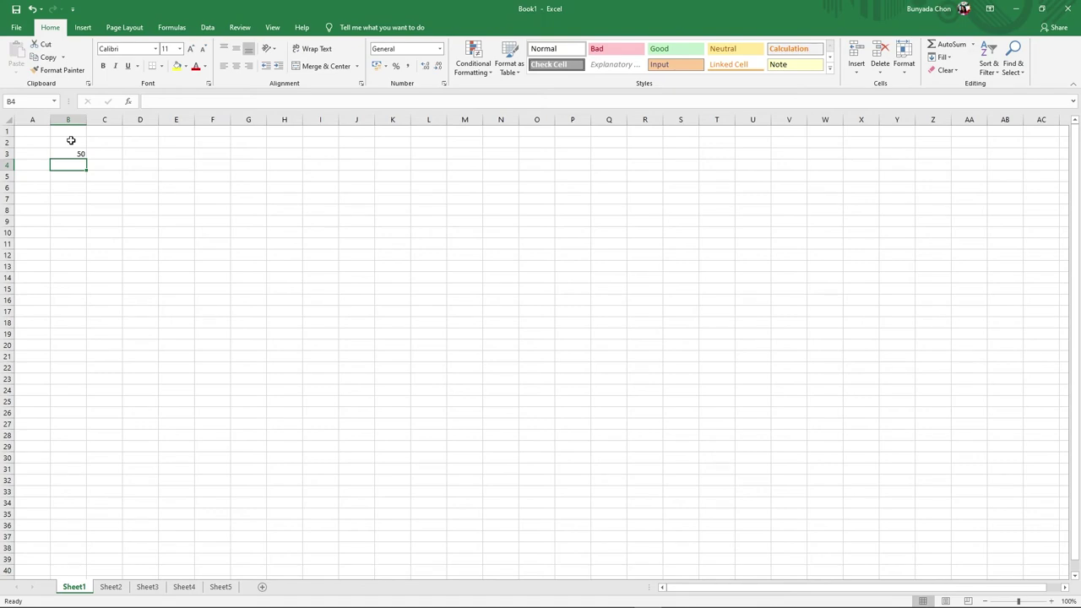
# Step: Move the active cell far down and across the empty sheet, to AB68 and then BJ74
pyautogui.scroll(-5, 20, 423)
pyautogui.scroll(-2, 20, 426)
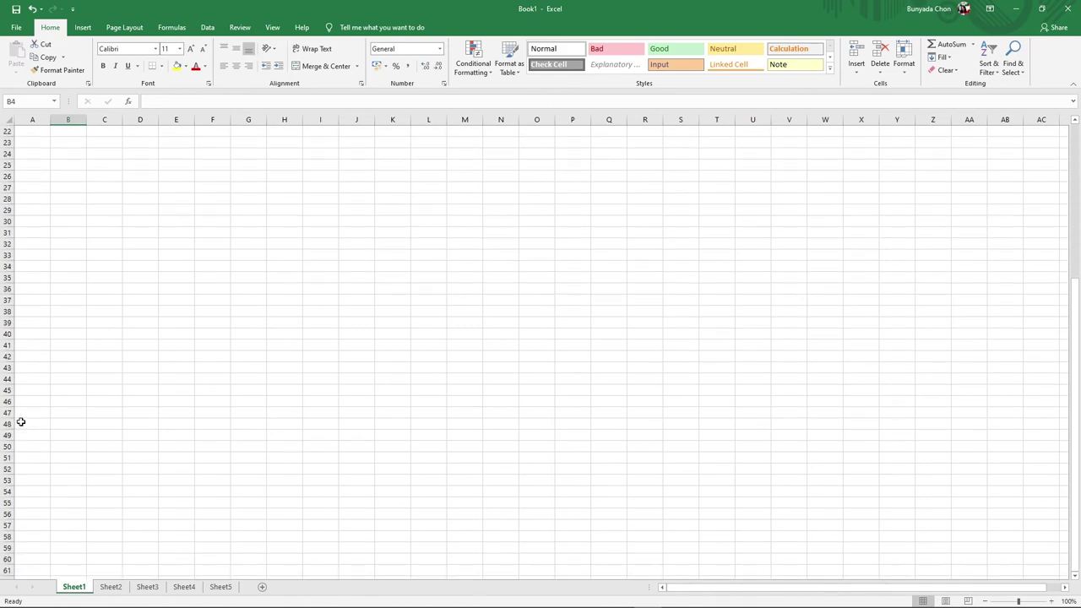
pyautogui.press('Down')
pyautogui.press('Down')
pyautogui.press('Down')
pyautogui.press('Down')
pyautogui.press('Down')
pyautogui.press('Down')
pyautogui.press('Down')
pyautogui.press('Down')
pyautogui.press('Down')
pyautogui.press('Down')
pyautogui.press('Down')
pyautogui.press('Down')
pyautogui.press('Down')
pyautogui.press('Down')
pyautogui.press('Down')
pyautogui.press('Down')
pyautogui.press('Down')
pyautogui.press('Down')
pyautogui.press('Down')
pyautogui.press('Down')
pyautogui.press('Down')
pyautogui.press('Down')
pyautogui.press('Down')
pyautogui.press('Down')
pyautogui.press('Down')
pyautogui.press('Down')
pyautogui.press('Down')
pyautogui.press('Down')
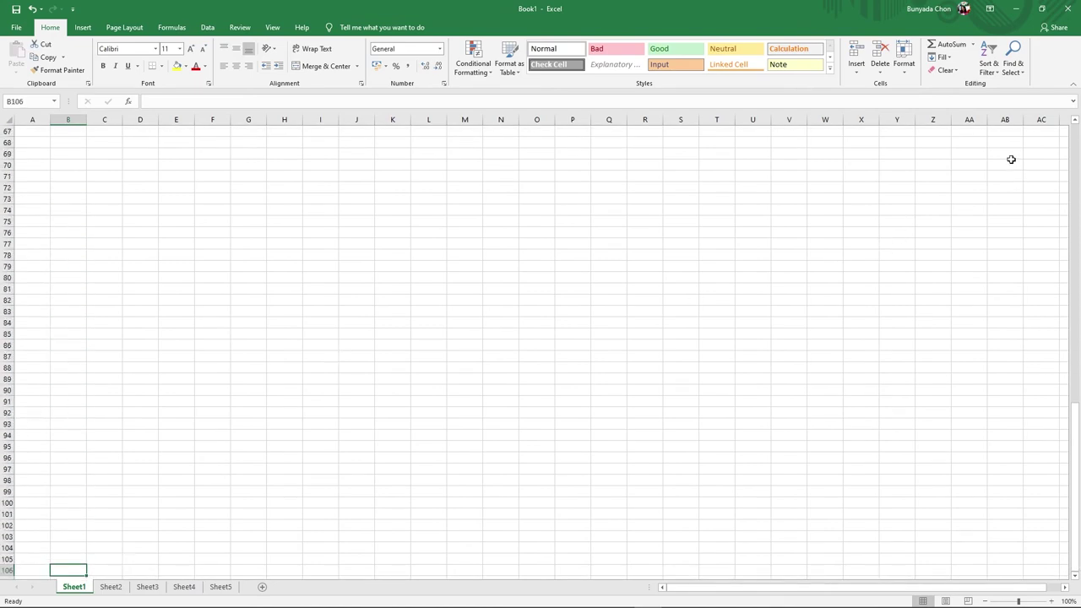
pyautogui.click(1017, 146)
pyautogui.press('Right')
pyautogui.press('Right')
pyautogui.press('Right')
pyautogui.press('Right')
pyautogui.press('Right')
pyautogui.press('Right')
pyautogui.press('Right')
pyautogui.press('Right')
pyautogui.press('Right')
pyautogui.press('Right')
pyautogui.press('Right')
pyautogui.press('Right')
pyautogui.press('Right')
pyautogui.press('Right')
pyautogui.press('Right')
pyautogui.press('Right')
pyautogui.press('Right')
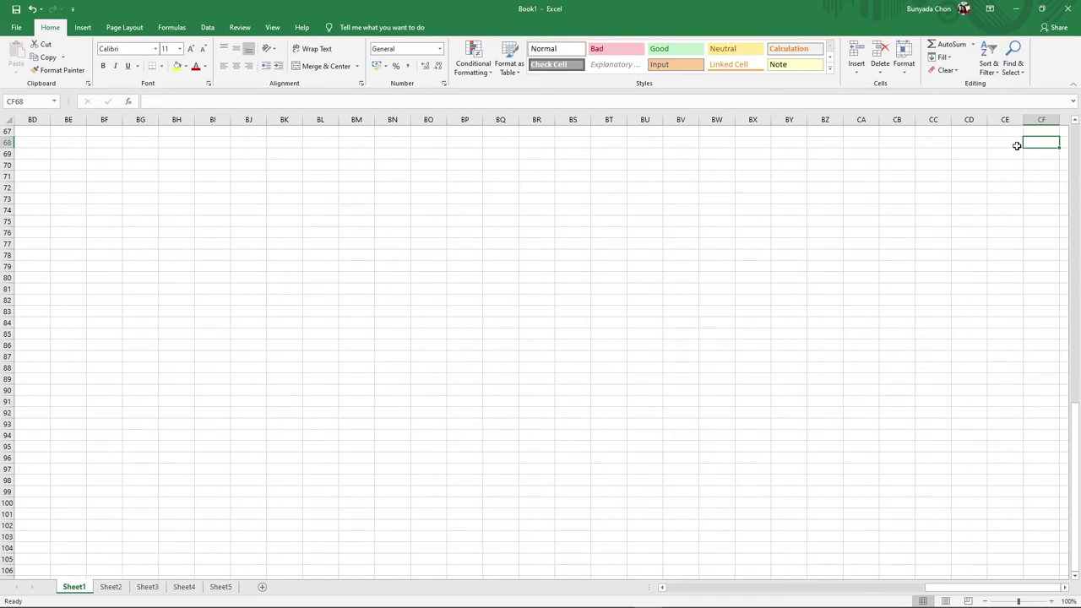
pyautogui.click(252, 213)
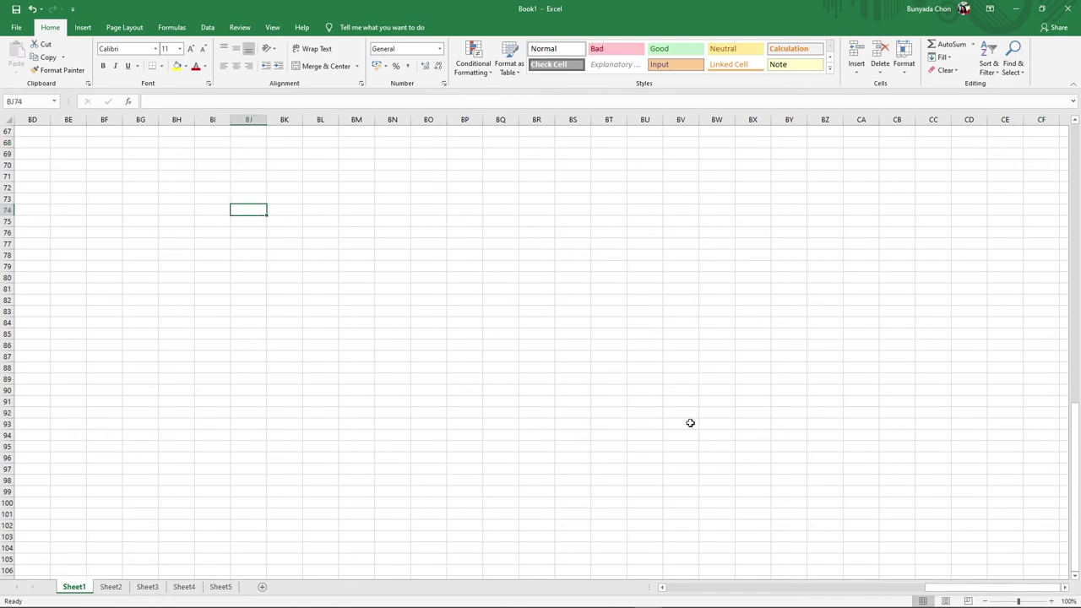
# Step: Move back to the AH–AK area and select the range AG57:AL67
pyautogui.moveTo(928, 591); pyautogui.dragTo(717, 587)
pyautogui.click(302, 134)
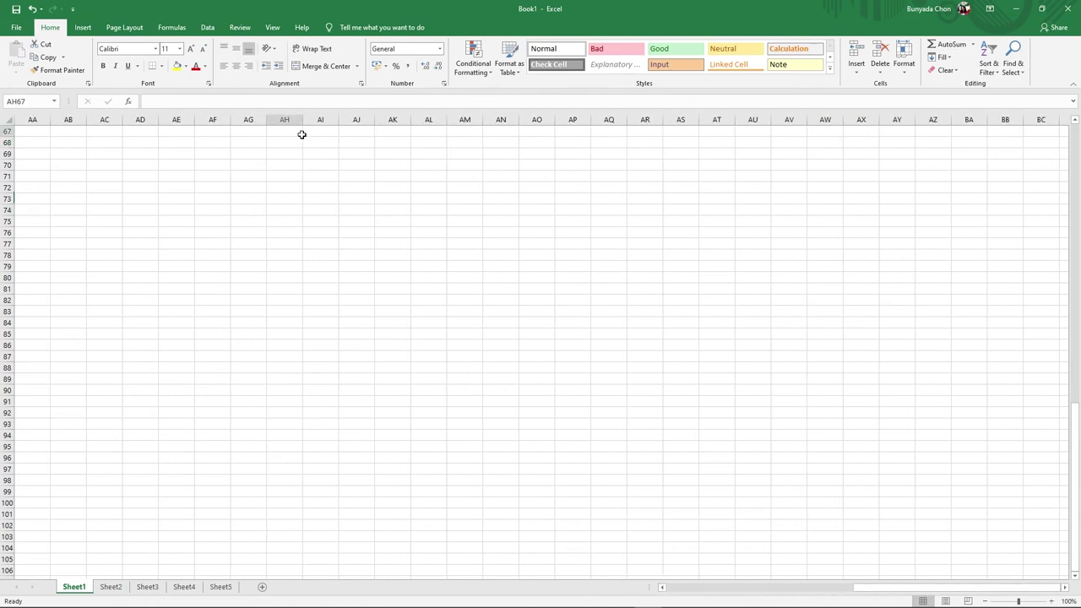
pyautogui.scroll(5, 324, 161)
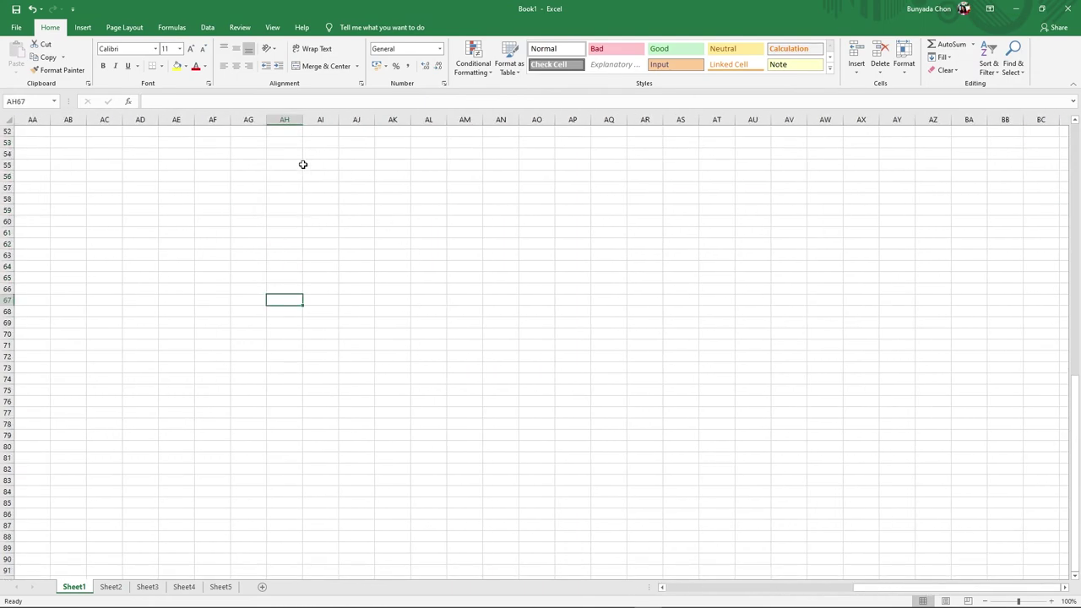
pyautogui.click(302, 164)
pyautogui.press('Down')
pyautogui.press('Down')
pyautogui.press('Down')
pyautogui.press('Right')
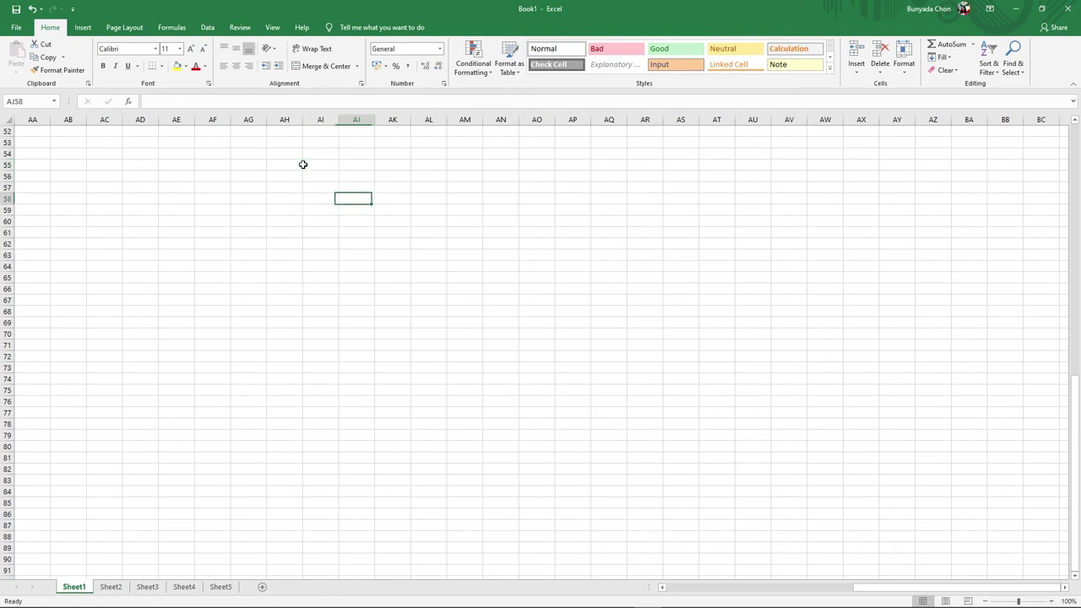
pyautogui.click(298, 161)
pyautogui.click(398, 175)
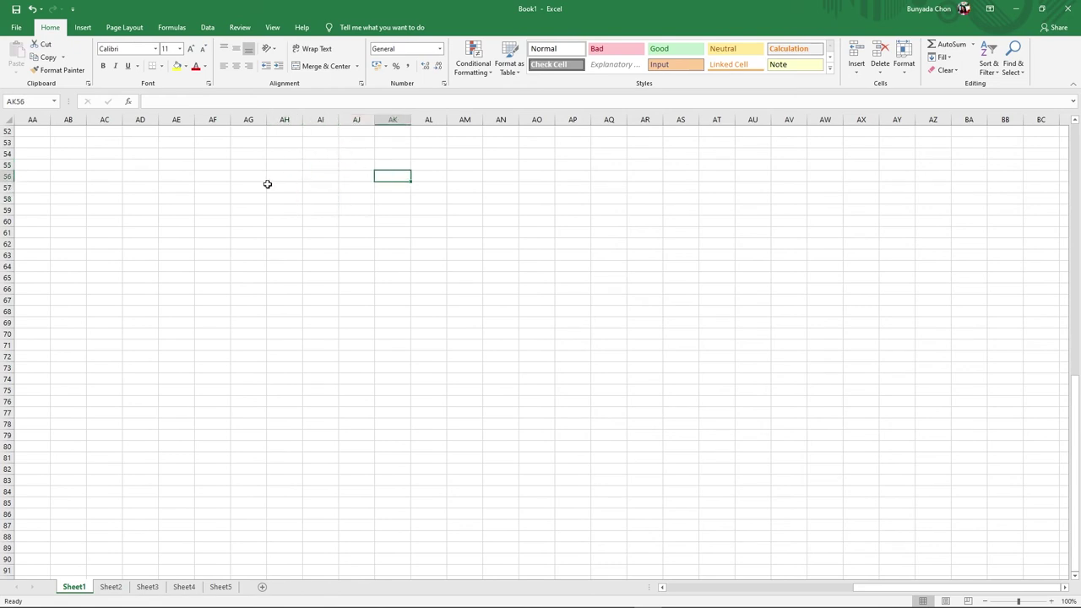
pyautogui.moveTo(267, 184); pyautogui.dragTo(436, 301)
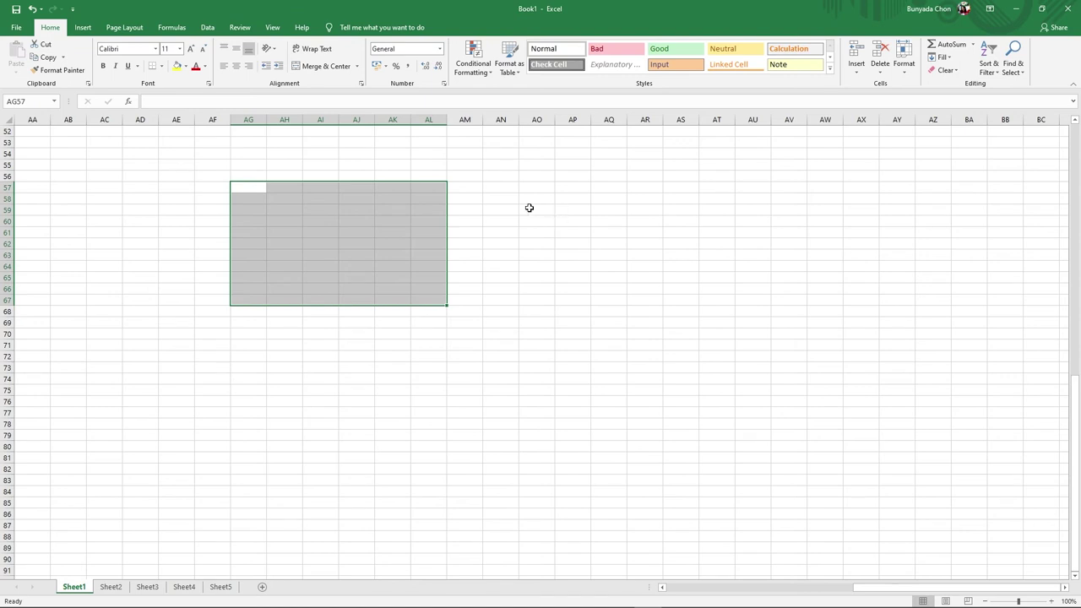
# Step: Add AN57:AP67, AR57:AR67 and AT57:AV67 to the selection, then clear the multi-block selection
pyautogui.keyDown('ctrl'); pyautogui.moveTo(502, 187); pyautogui.dragTo(578, 299); pyautogui.keyUp('ctrl')
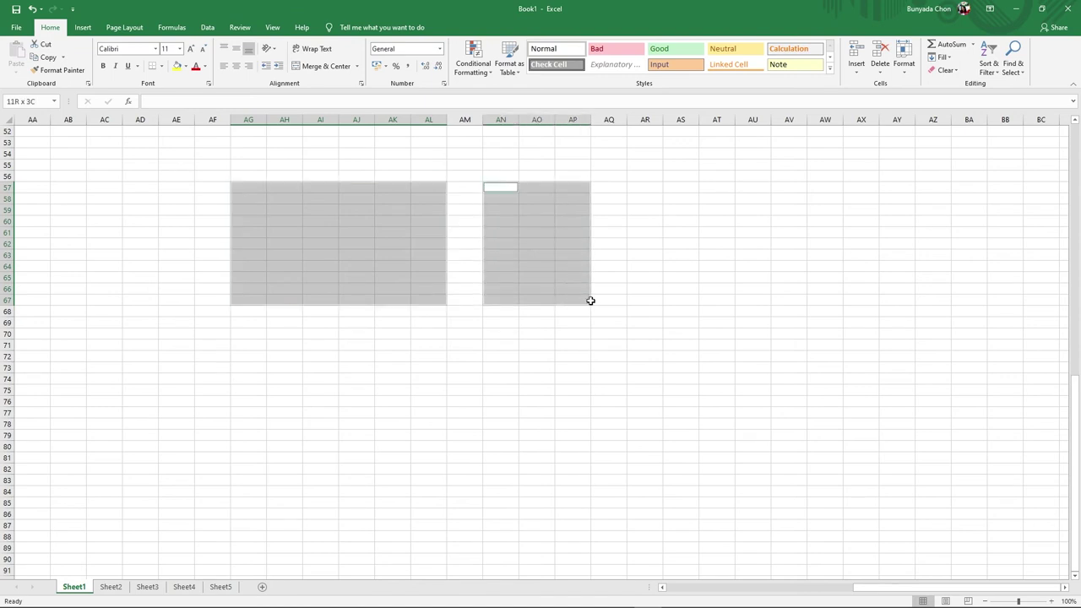
pyautogui.keyDown('ctrl'); pyautogui.moveTo(645, 187); pyautogui.dragTo(651, 301); pyautogui.keyUp('ctrl')
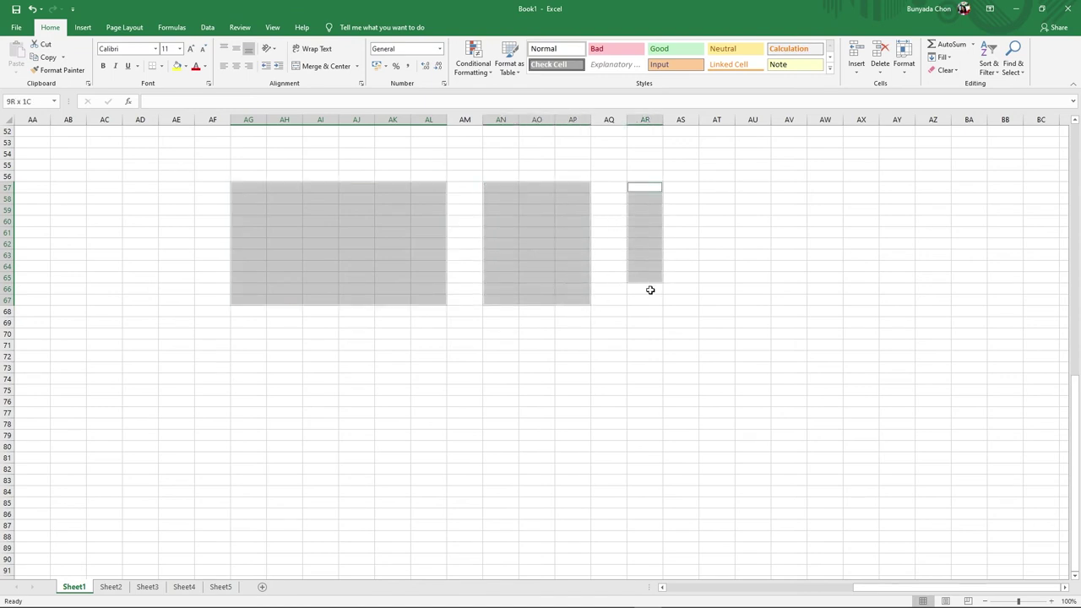
pyautogui.keyDown('ctrl'); pyautogui.click(716, 189); pyautogui.keyUp('ctrl')
pyautogui.keyDown('ctrl'); pyautogui.moveTo(716, 194); pyautogui.dragTo(808, 292); pyautogui.keyUp('ctrl')
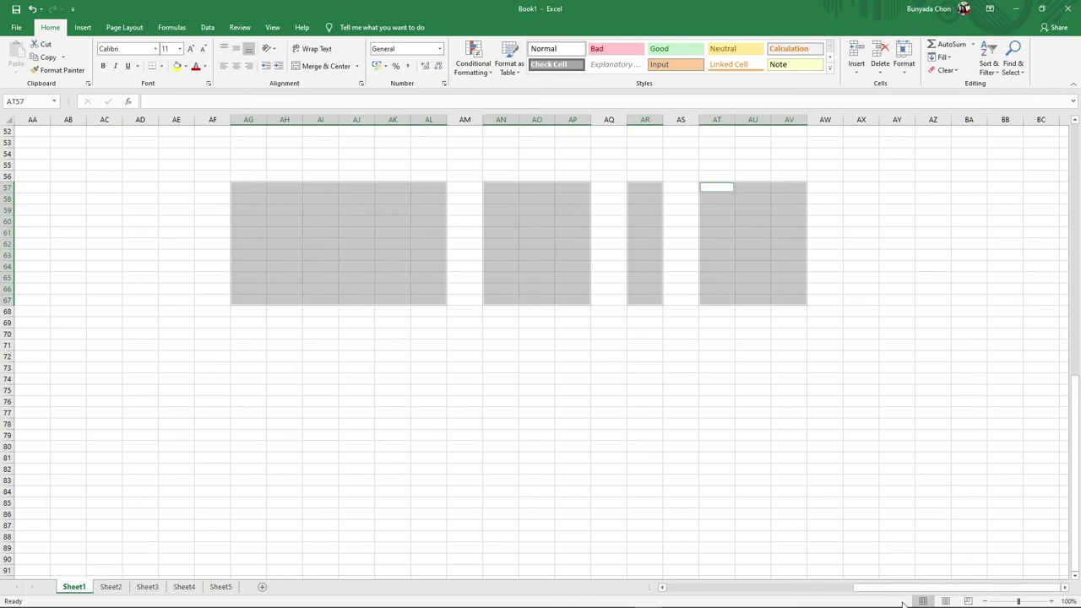
pyautogui.click(583, 336)
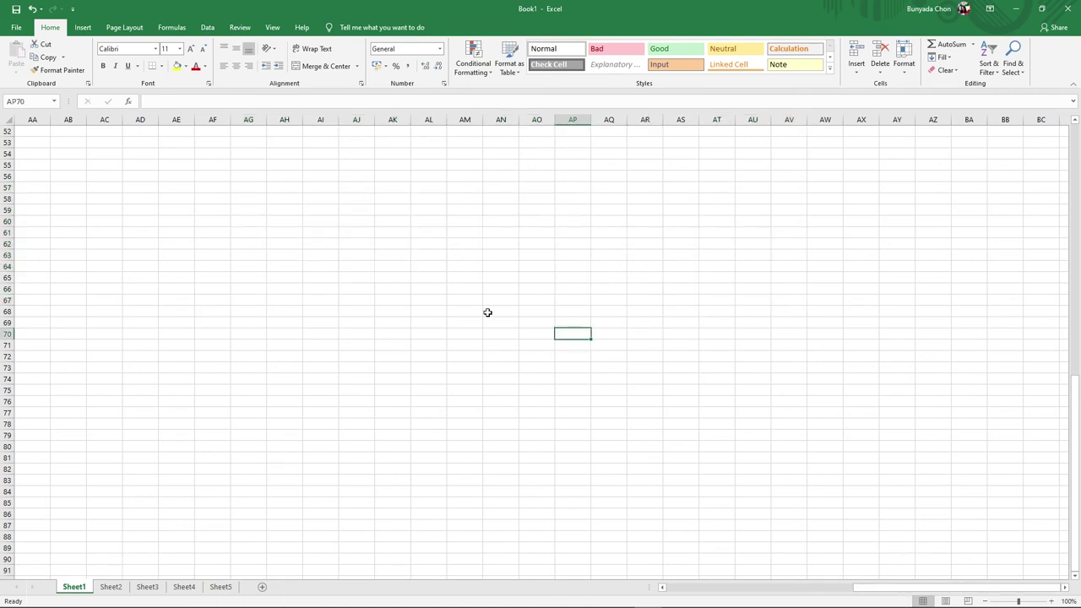
# Step: Enter 1, 20, 32 and 150 into AI58:AI61, then select them to read count, average and sum
pyautogui.click(305, 196)
pyautogui.write('1')
pyautogui.press('Return')
pyautogui.write('20')
pyautogui.press('Return')
pyautogui.write('32')
pyautogui.press('Return')
pyautogui.write('150')
pyautogui.press('Return')
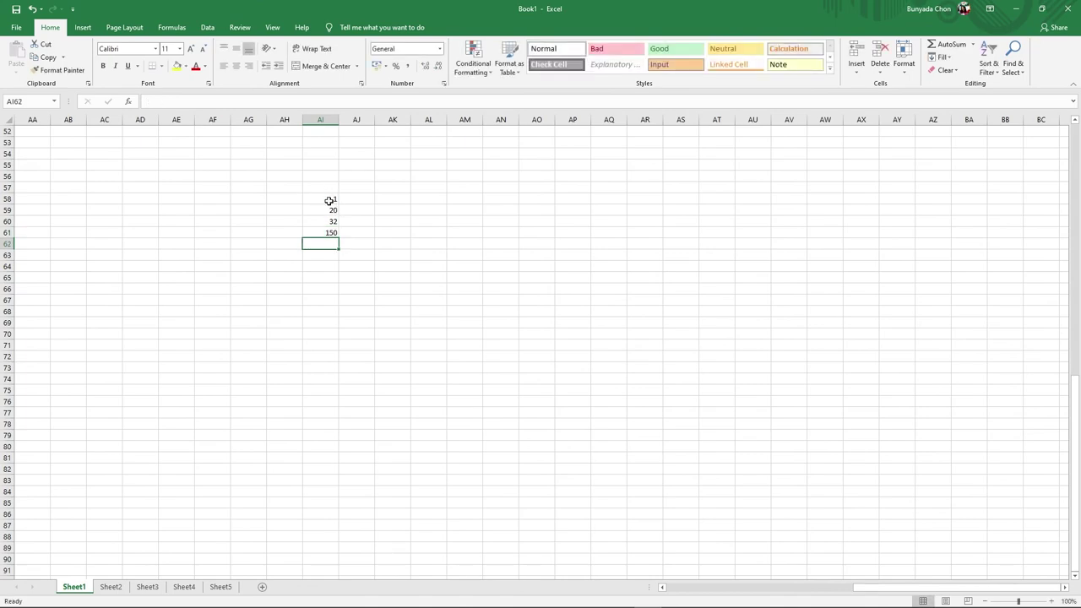
pyautogui.moveTo(333, 196); pyautogui.dragTo(331, 233)
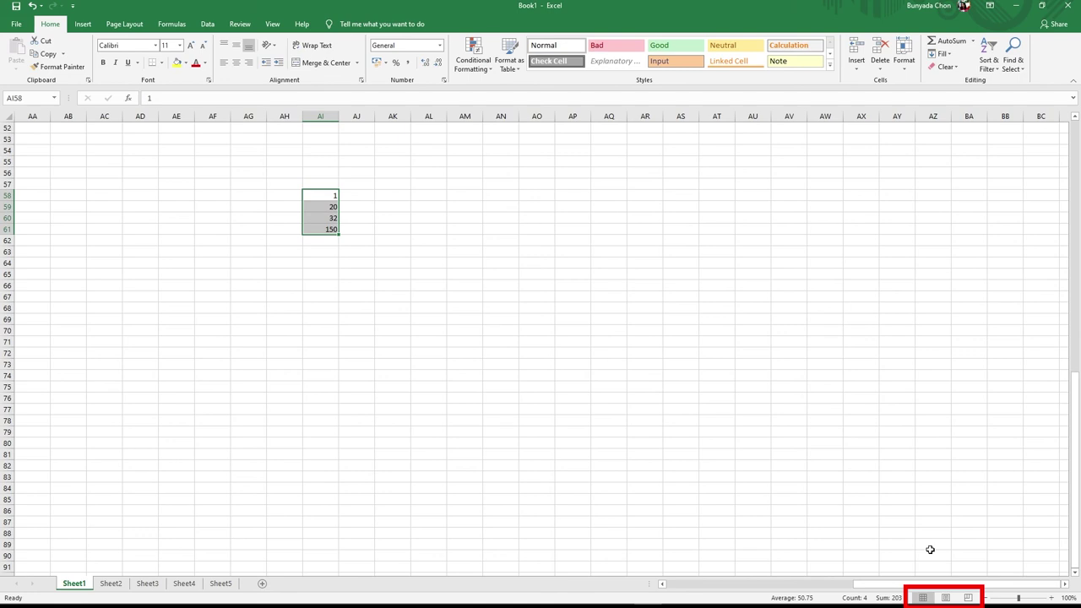
# Step: View the sheet in Page Layout, then in Page Break Preview showing numbered pages up to 8
pyautogui.click(945, 598)
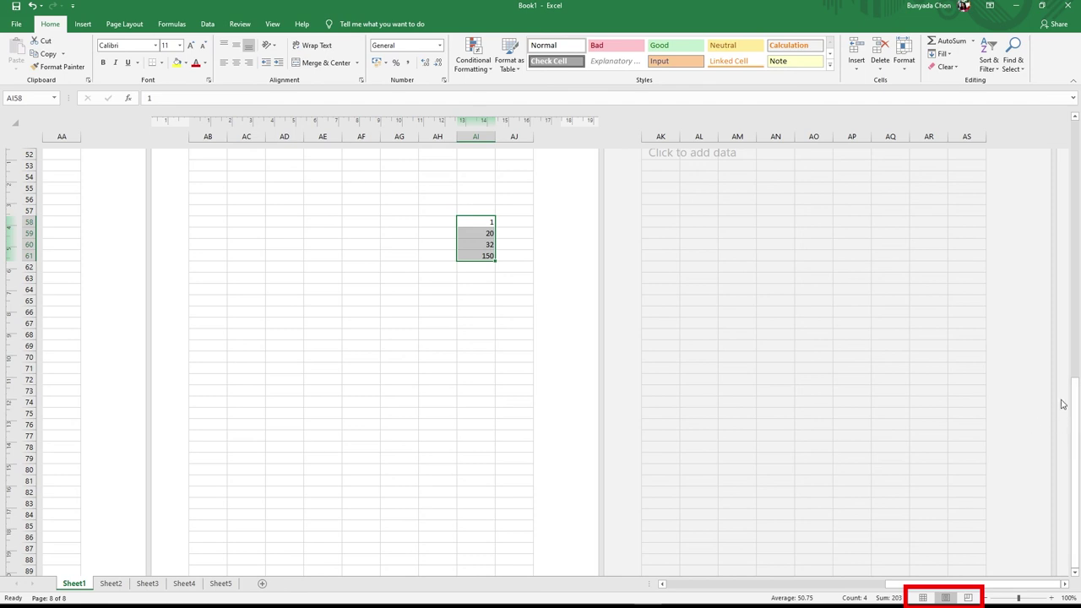
pyautogui.moveTo(1074, 391)
pyautogui.mouseDown()
pyautogui.moveTo(1056, 253)
pyautogui.moveTo(1061, 193)
pyautogui.mouseUp()
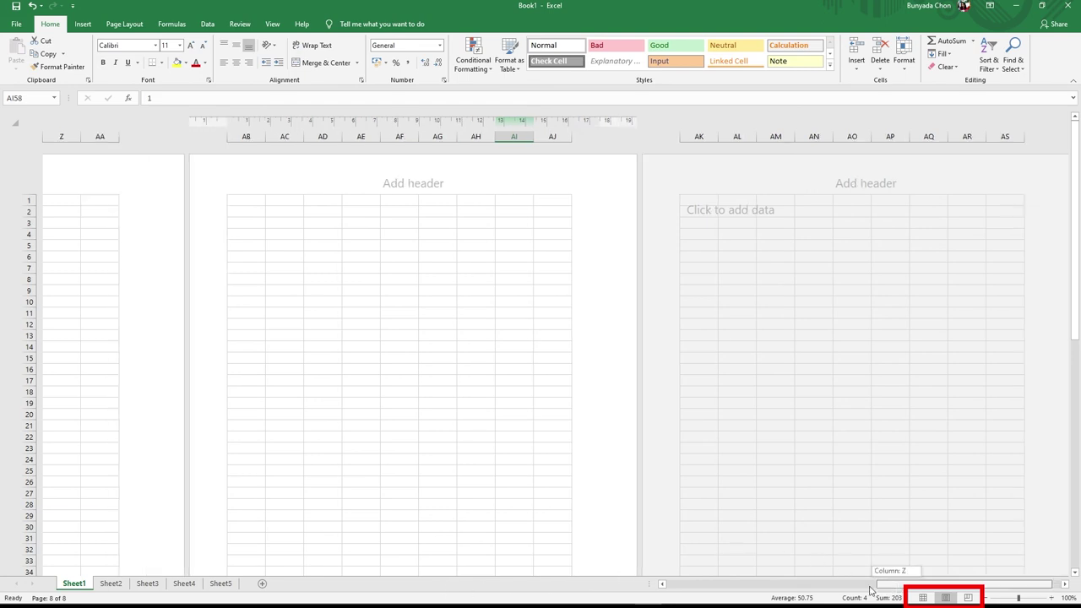
pyautogui.moveTo(897, 586); pyautogui.dragTo(878, 586)
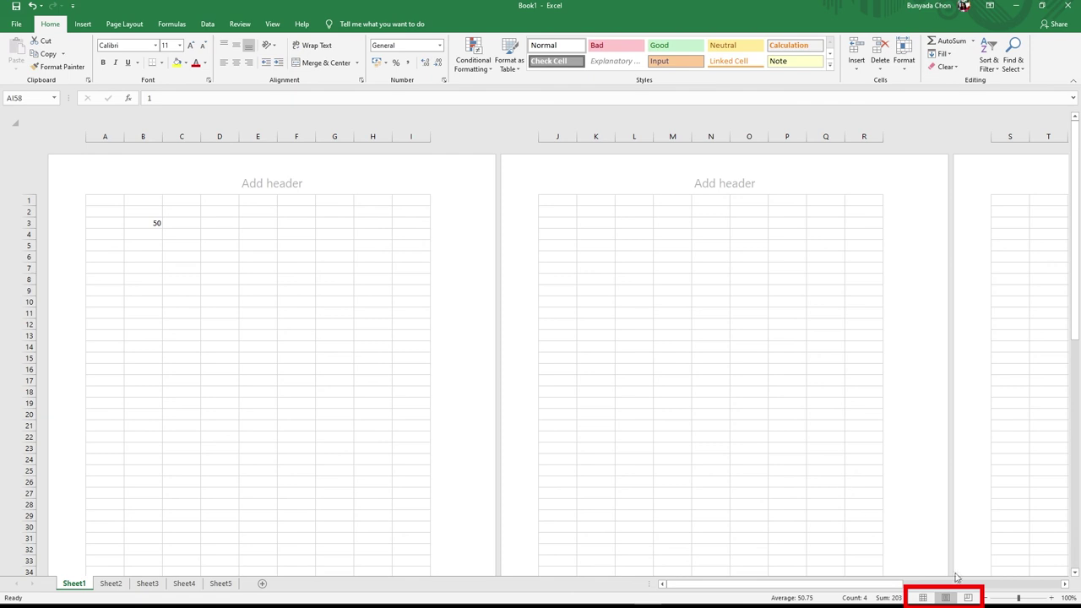
pyautogui.click(969, 598)
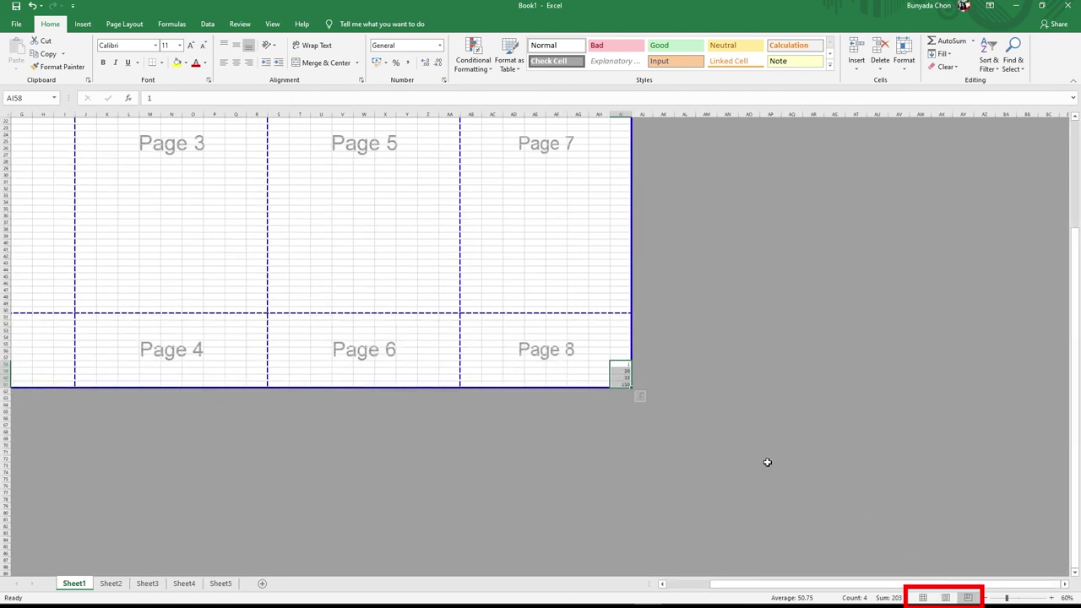
pyautogui.click(768, 464)
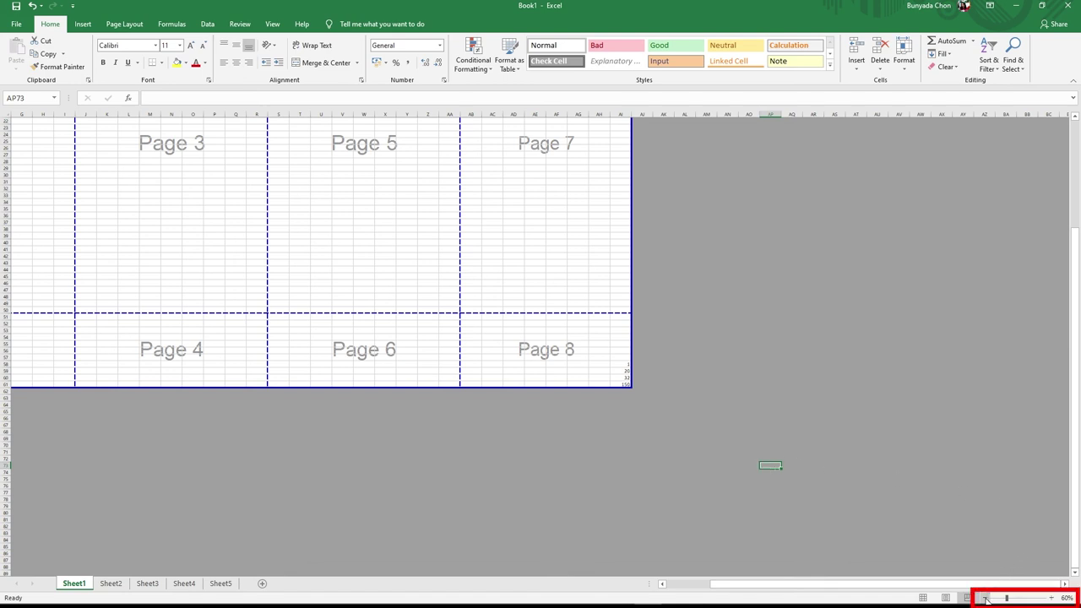
# Step: Return to Normal view, zoom out four steps and in three, then back to 100%
pyautogui.click(923, 597)
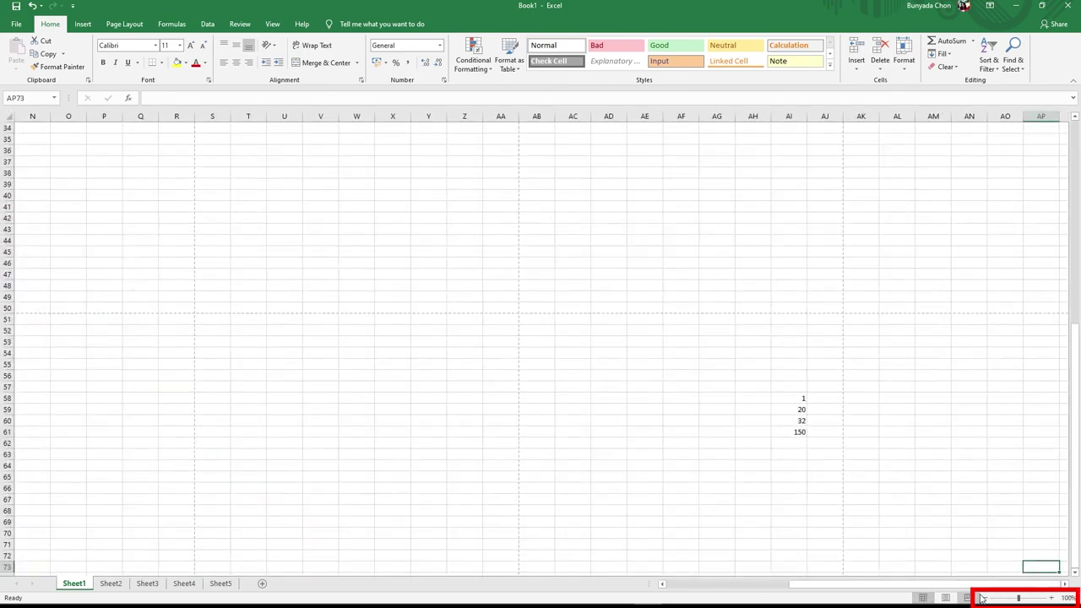
pyautogui.click(984, 598)
pyautogui.click(984, 598)
pyautogui.click(985, 598)
pyautogui.click(985, 597)
pyautogui.click(1051, 598)
pyautogui.click(1052, 597)
pyautogui.click(1051, 598)
pyautogui.moveTo(1013, 598); pyautogui.dragTo(1029, 597)
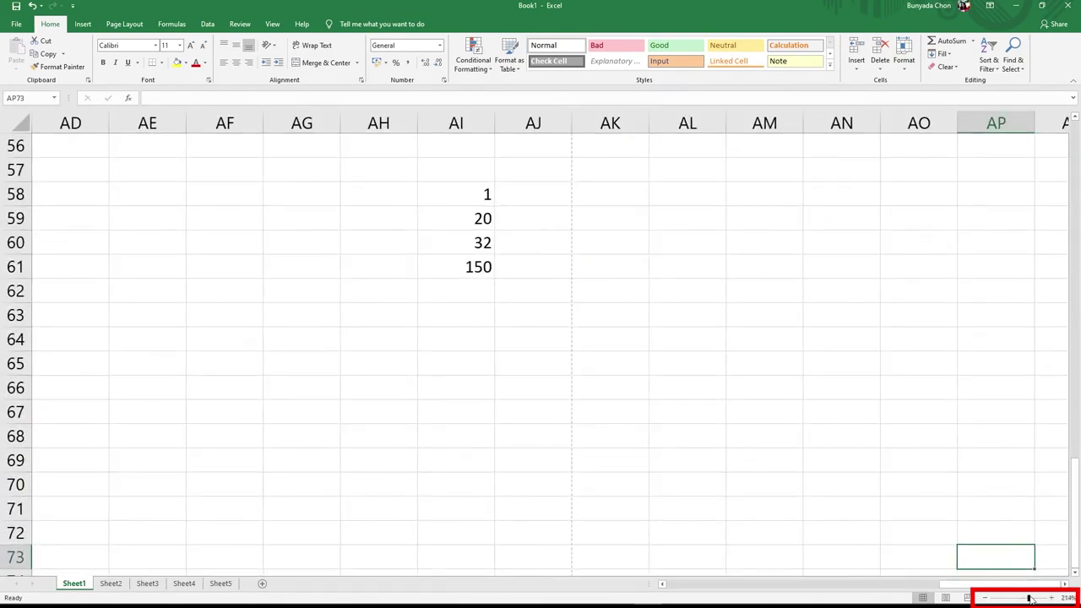
# Step: Set a custom zoom of 150% in the Zoom dialog
pyautogui.click(1068, 598)
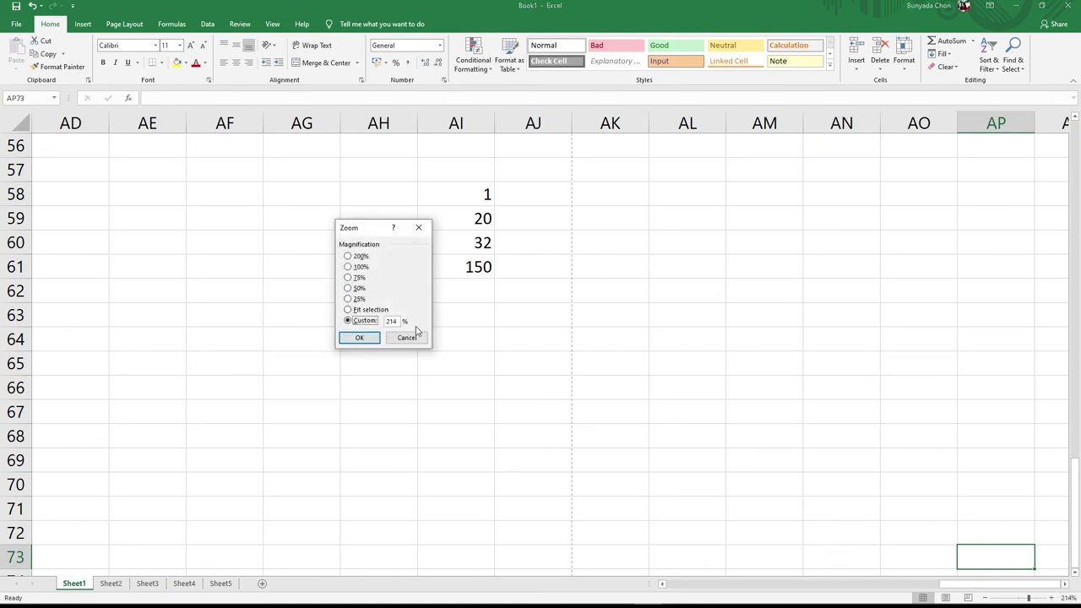
pyautogui.click(368, 321)
pyautogui.write('150')
pyautogui.press('Return')
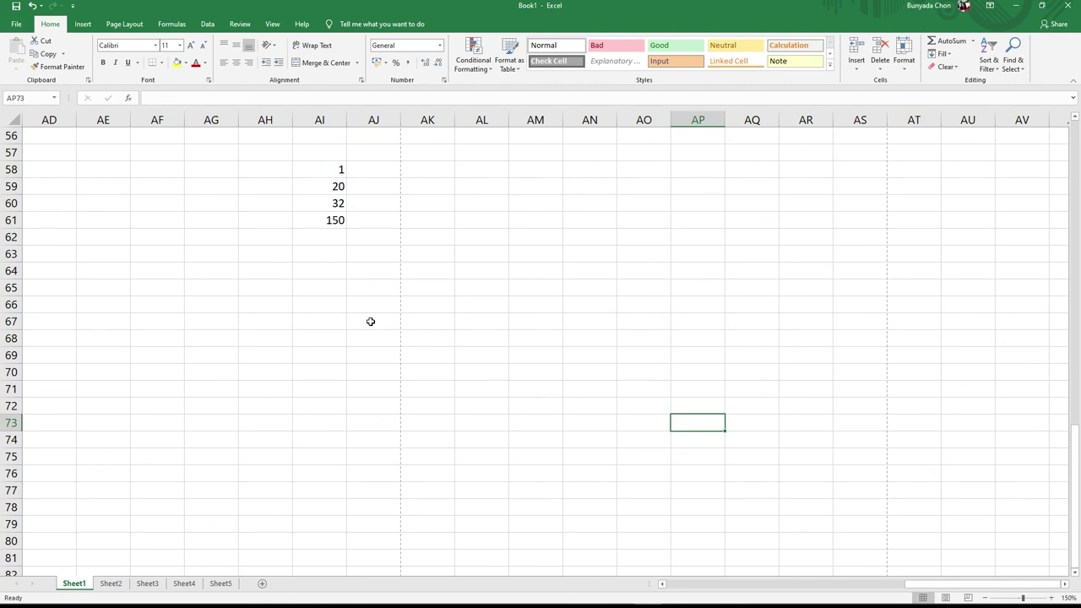
pyautogui.click(664, 315)
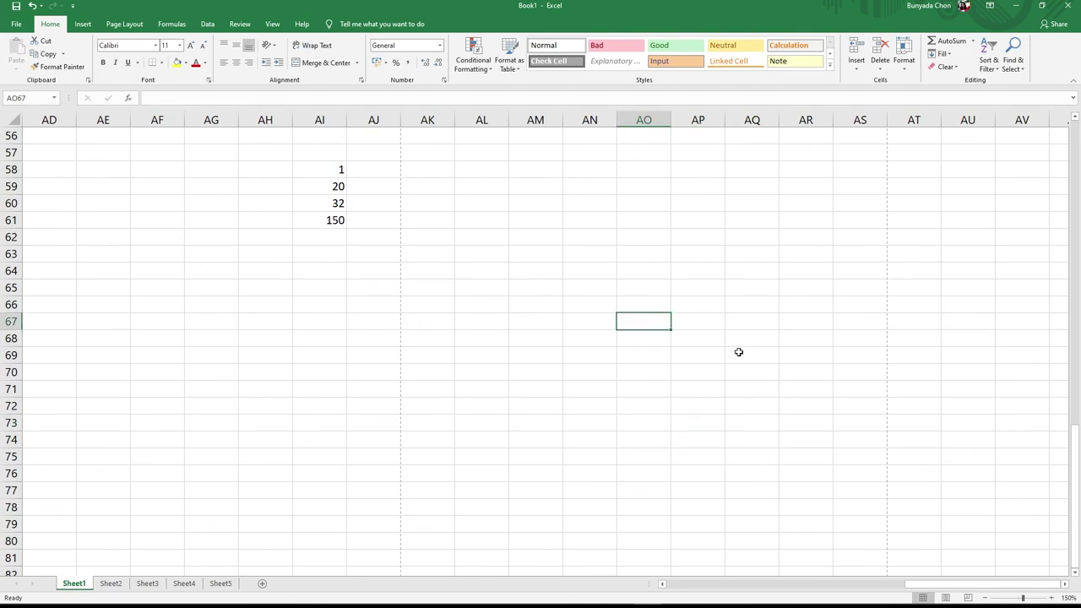